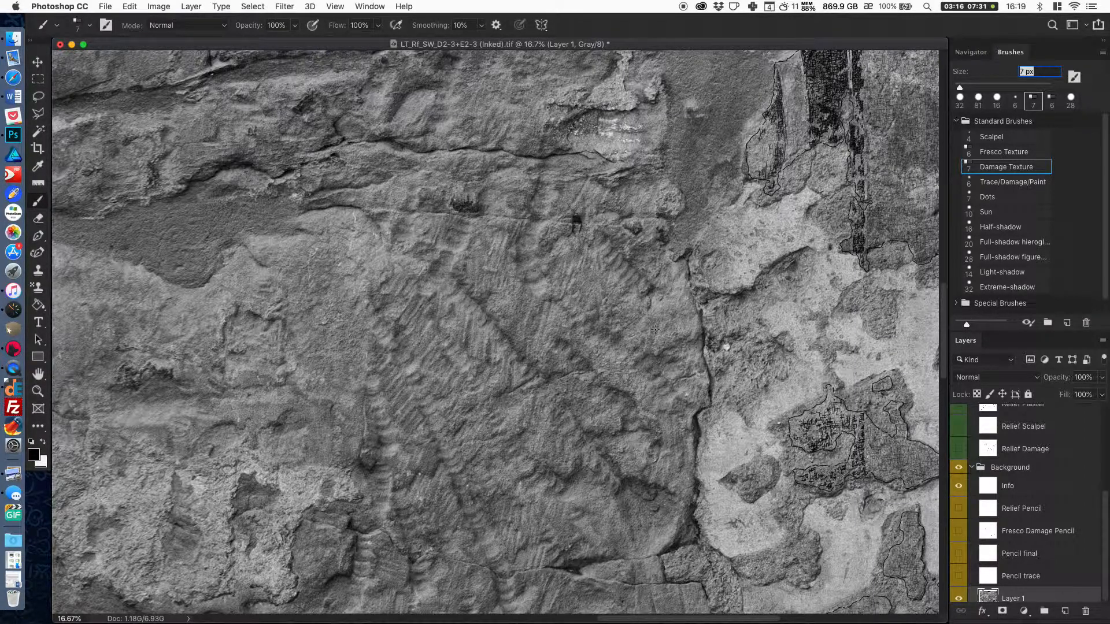
Reduce the opacity of Layer 1, the wall photograph, to 50%.
{"action": "key", "text": "super+equal"}
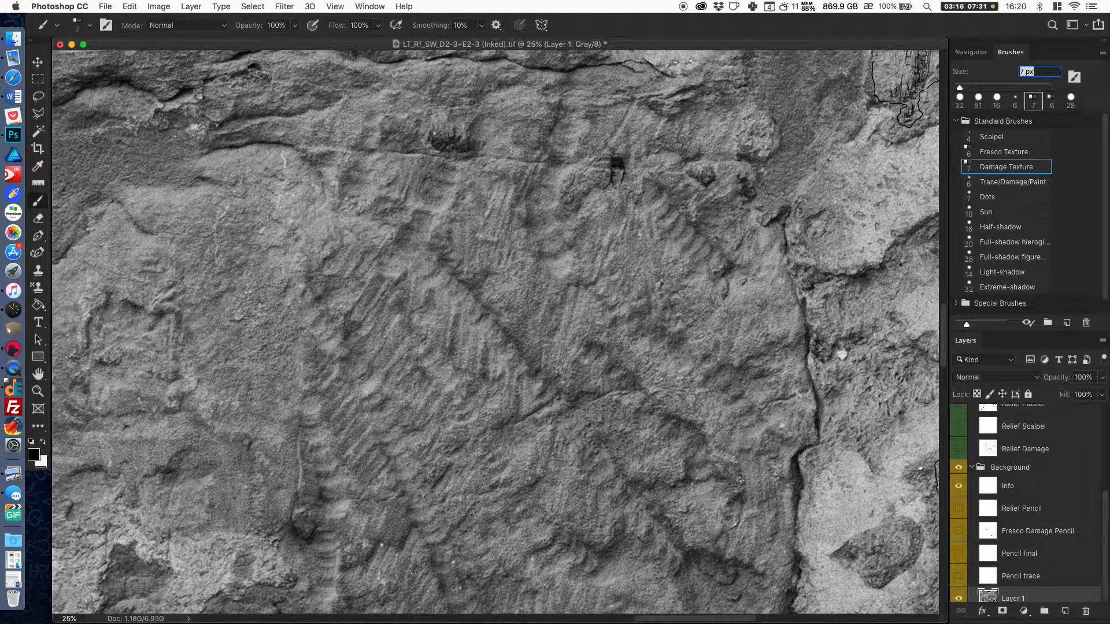
{"action": "scroll", "coordinate": [756, 379], "scroll_direction": "right", "scroll_amount": 3}
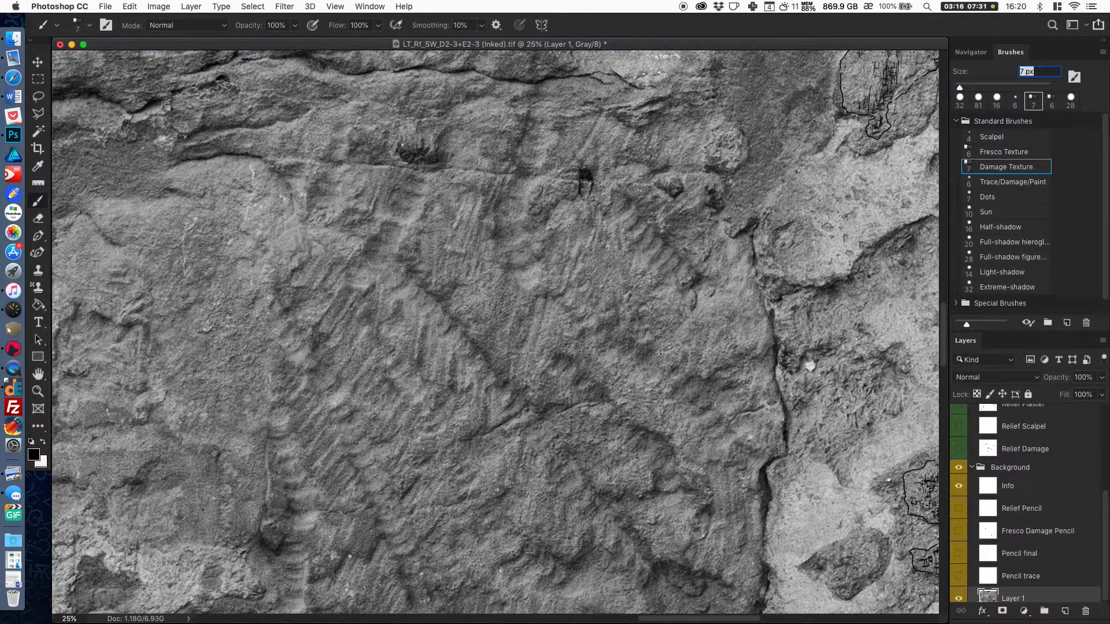
{"action": "key", "text": "super+minus"}
{"action": "scroll", "coordinate": [662, 358], "scroll_direction": "down", "scroll_amount": 3}
{"action": "scroll", "coordinate": [662, 358], "scroll_direction": "left", "scroll_amount": 2}
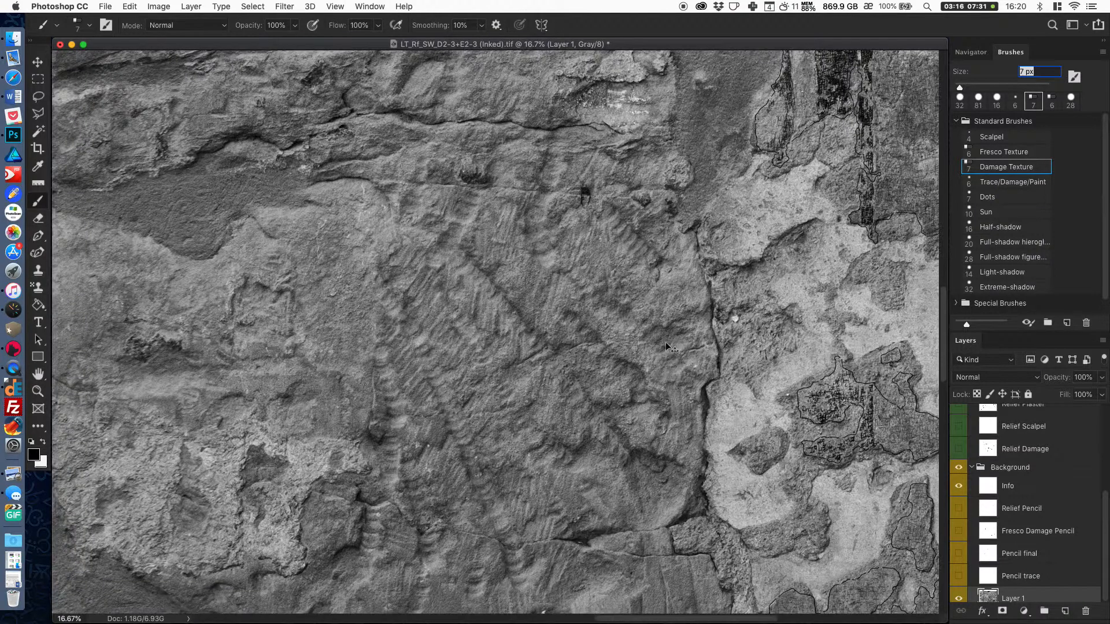
{"action": "key", "text": "super+plus"}
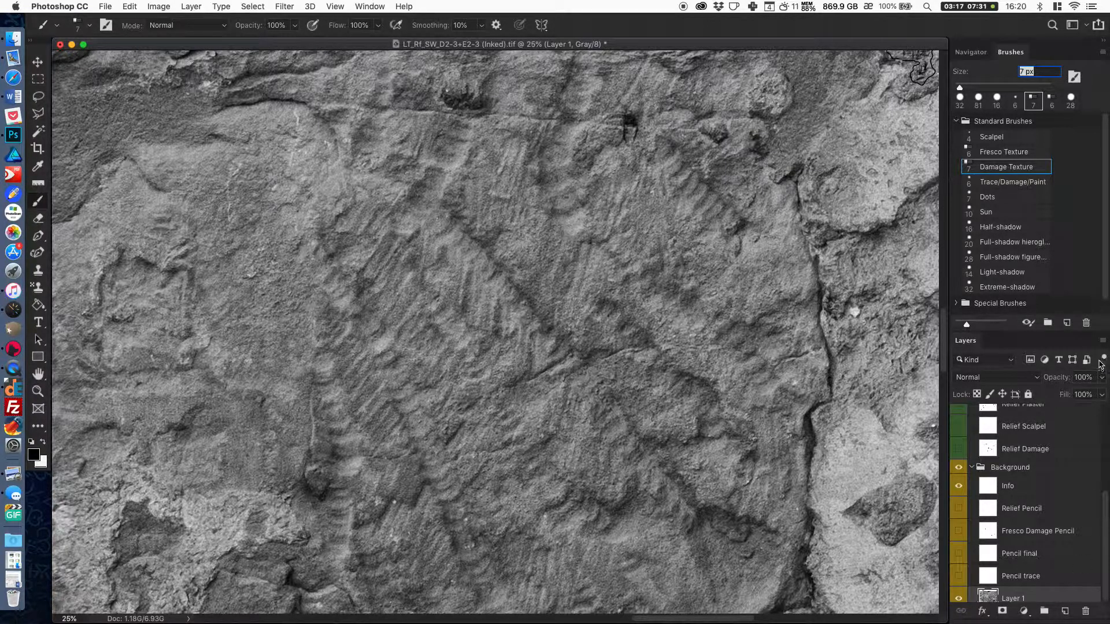
{"action": "left_click", "coordinate": [1102, 381]}
{"action": "left_click_drag", "start_coordinate": [1101, 393], "coordinate": [1077, 398]}
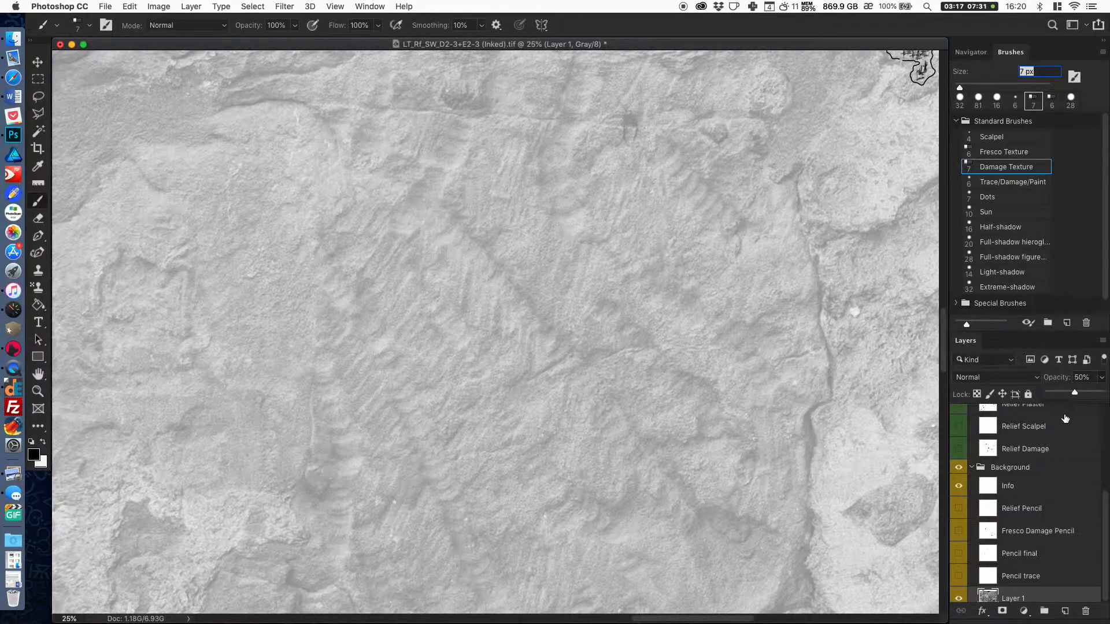
Switch to the Pattern Stamp tool with the Damage pattern and set its brush size to 81 px.
{"action": "left_click_drag", "start_coordinate": [755, 371], "coordinate": [752, 355]}
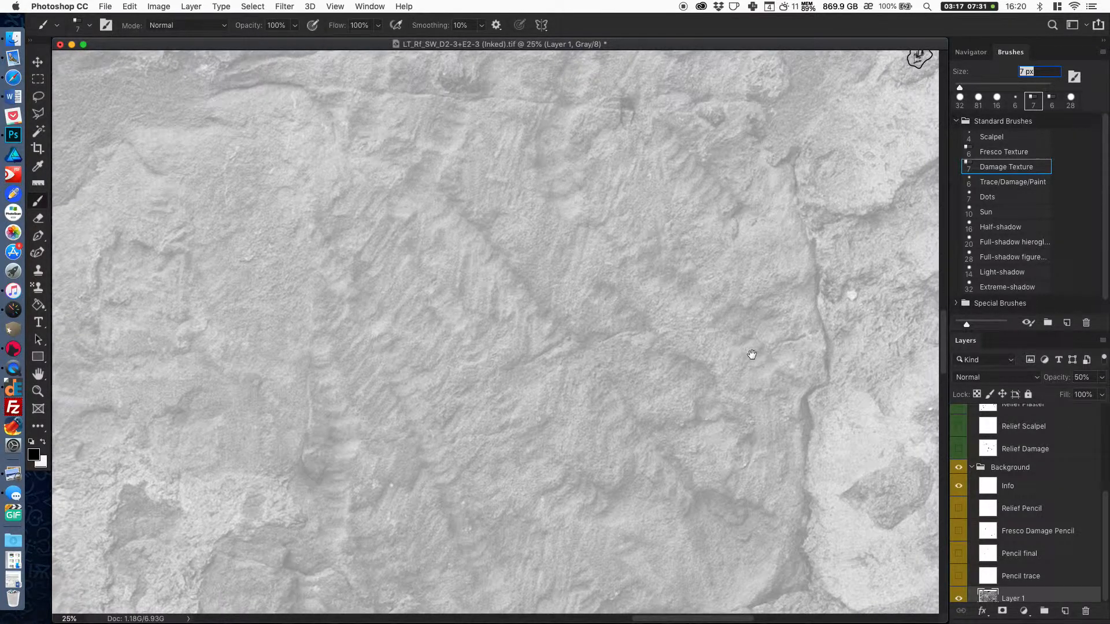
{"action": "key", "text": "super+equal"}
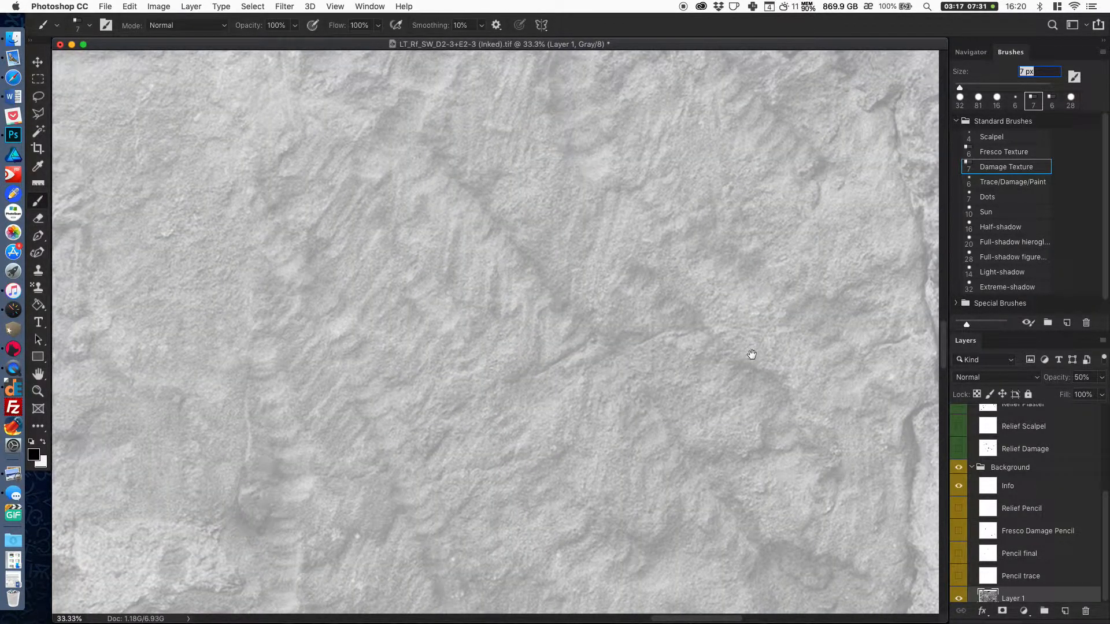
{"action": "key", "text": "super+minus"}
{"action": "key", "text": "super+equal"}
{"action": "left_click_drag", "start_coordinate": [752, 355], "coordinate": [721, 391]}
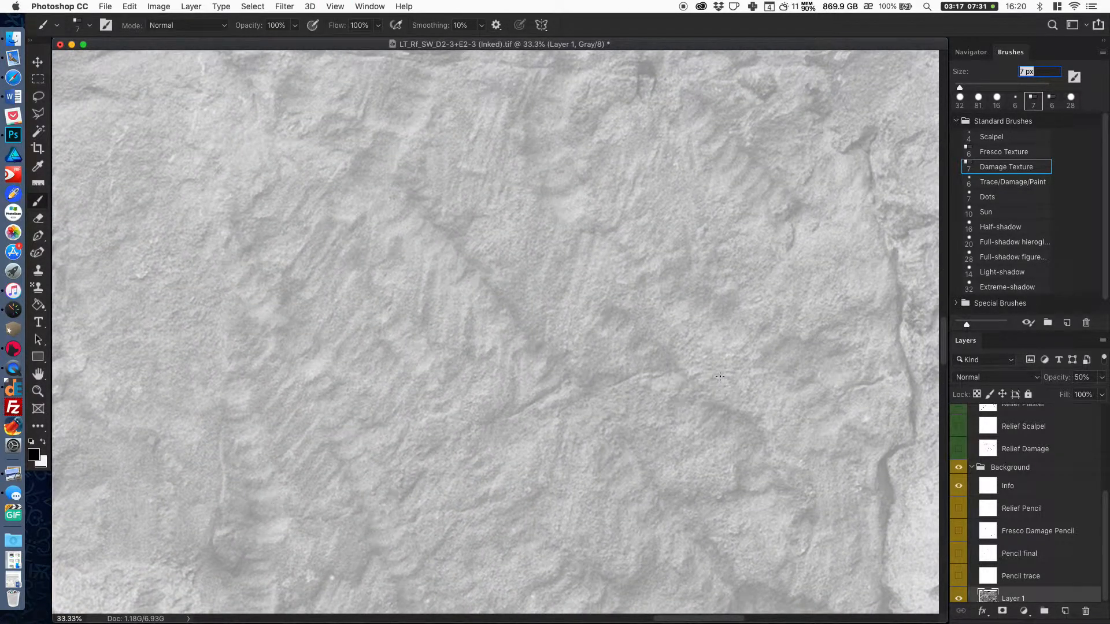
{"action": "left_click", "coordinate": [39, 288]}
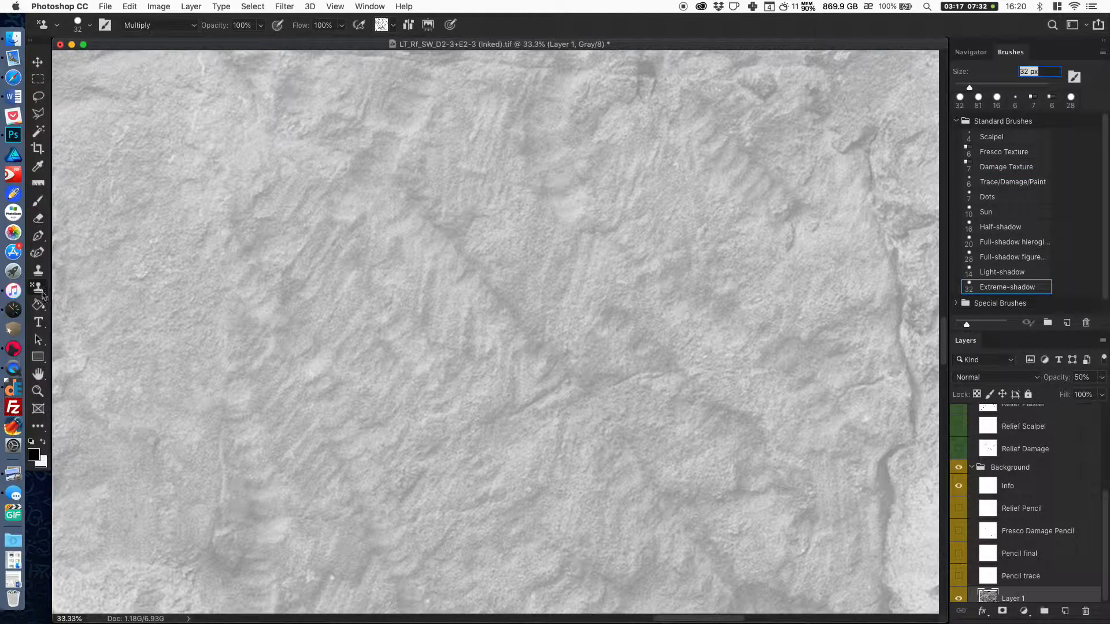
{"action": "left_click", "coordinate": [393, 26]}
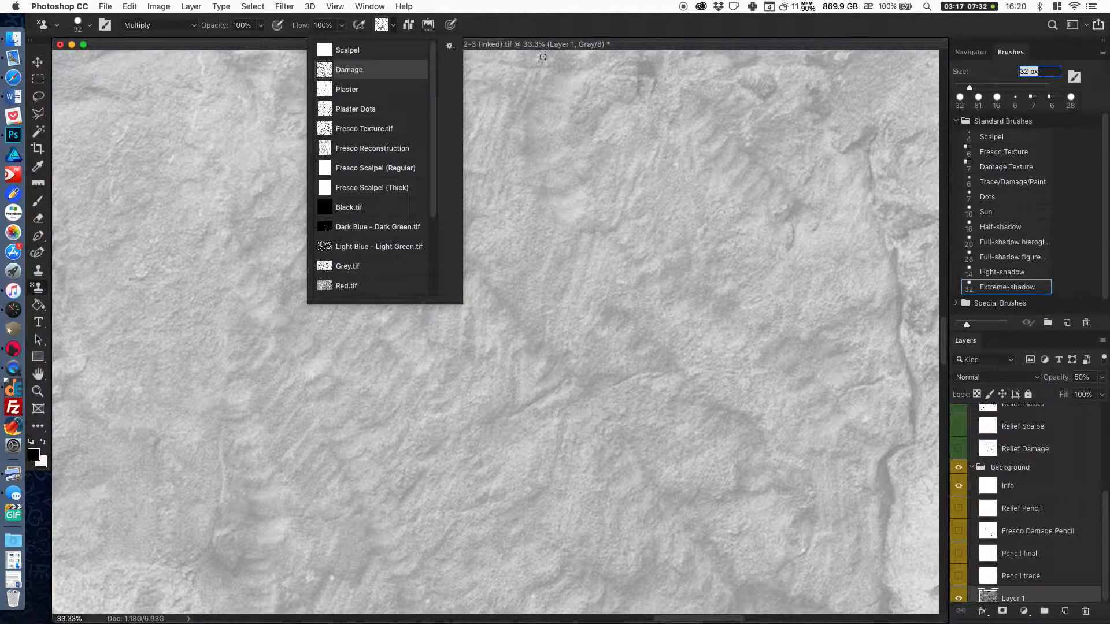
{"action": "left_click", "coordinate": [632, 49]}
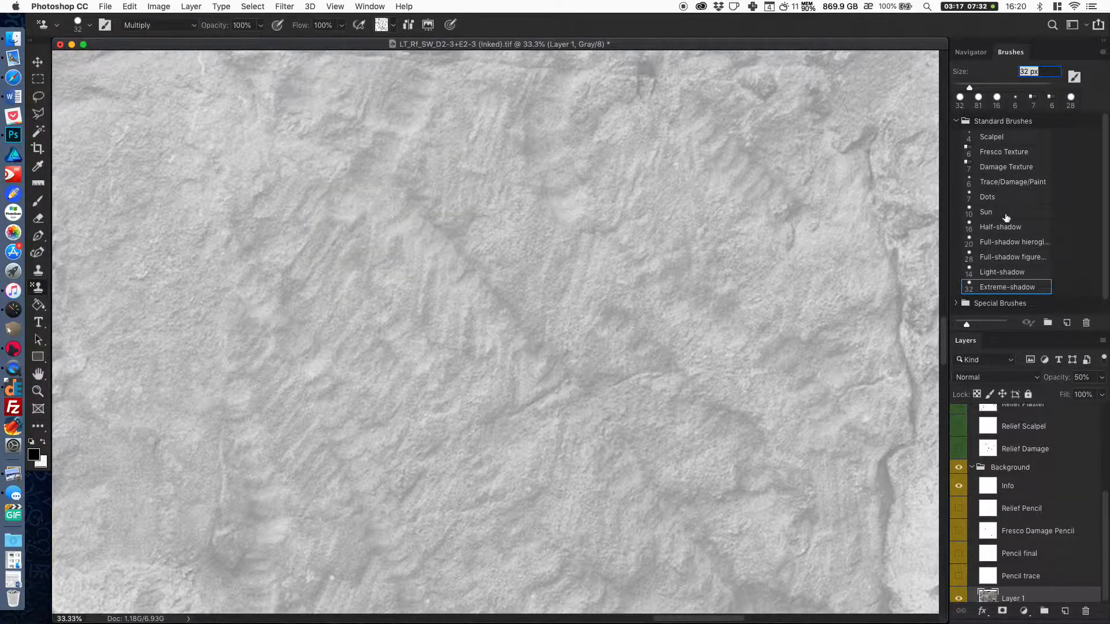
{"action": "left_click", "coordinate": [979, 99]}
{"action": "scroll", "coordinate": [654, 330], "scroll_direction": "up", "scroll_amount": 2}
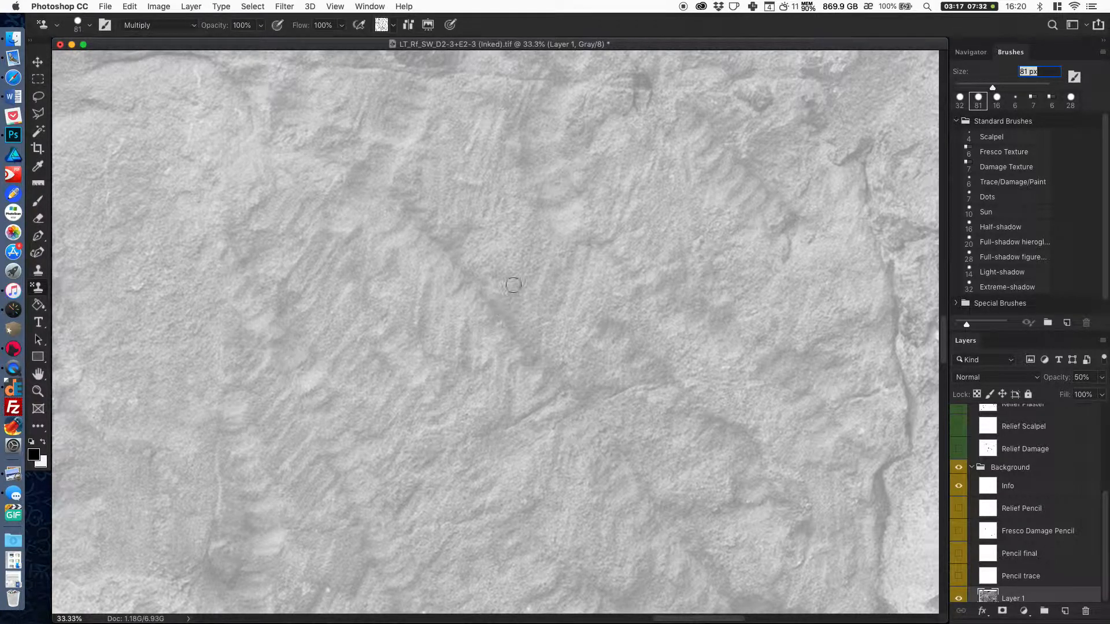
Paint a first V-shaped damage stroke on Layer 2 over the stone's central ridge and set the layer's blend mode to Multiply.
{"action": "left_click_drag", "start_coordinate": [524, 228], "coordinate": [507, 308]}
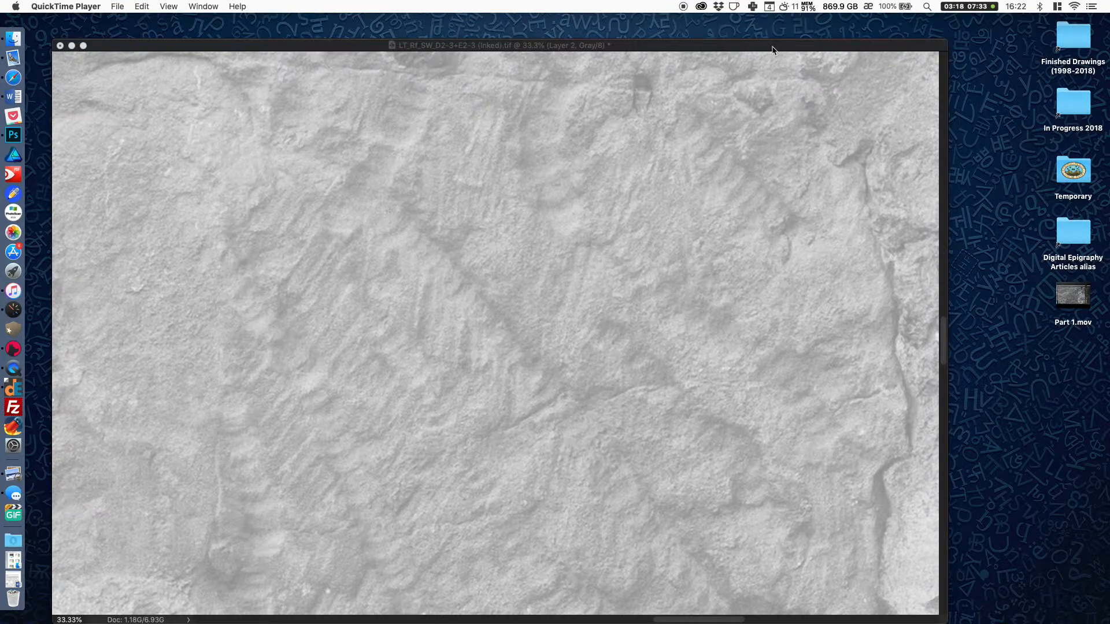
{"action": "left_click", "coordinate": [773, 50]}
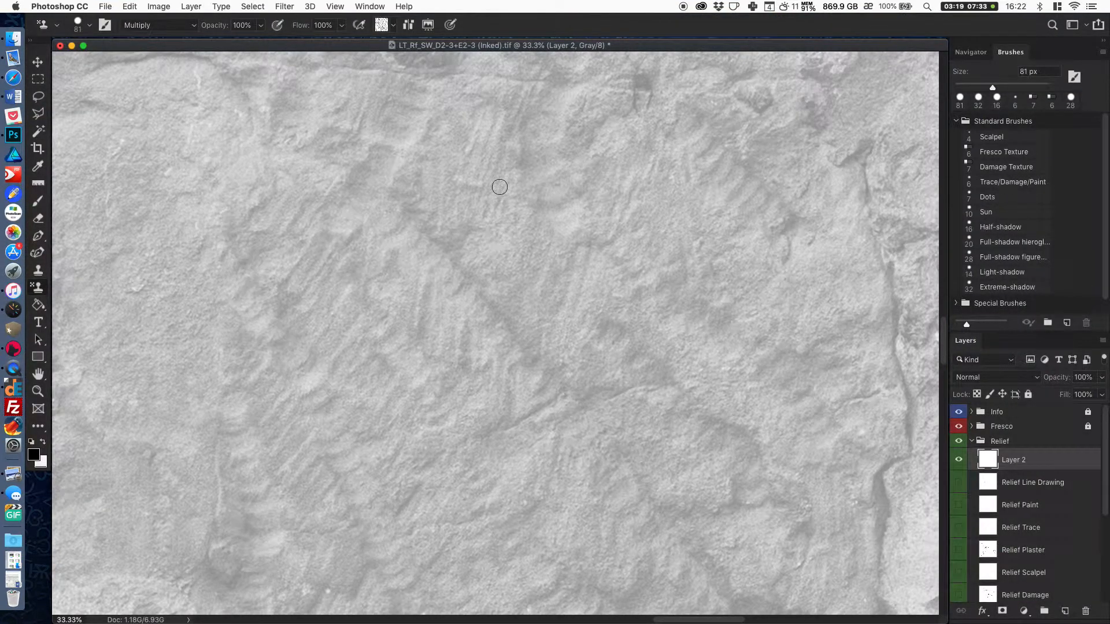
{"action": "mouse_move", "coordinate": [485, 278]}
{"action": "left_mouse_down"}
{"action": "mouse_move", "coordinate": [530, 346]}
{"action": "mouse_move", "coordinate": [527, 292]}
{"action": "left_mouse_up"}
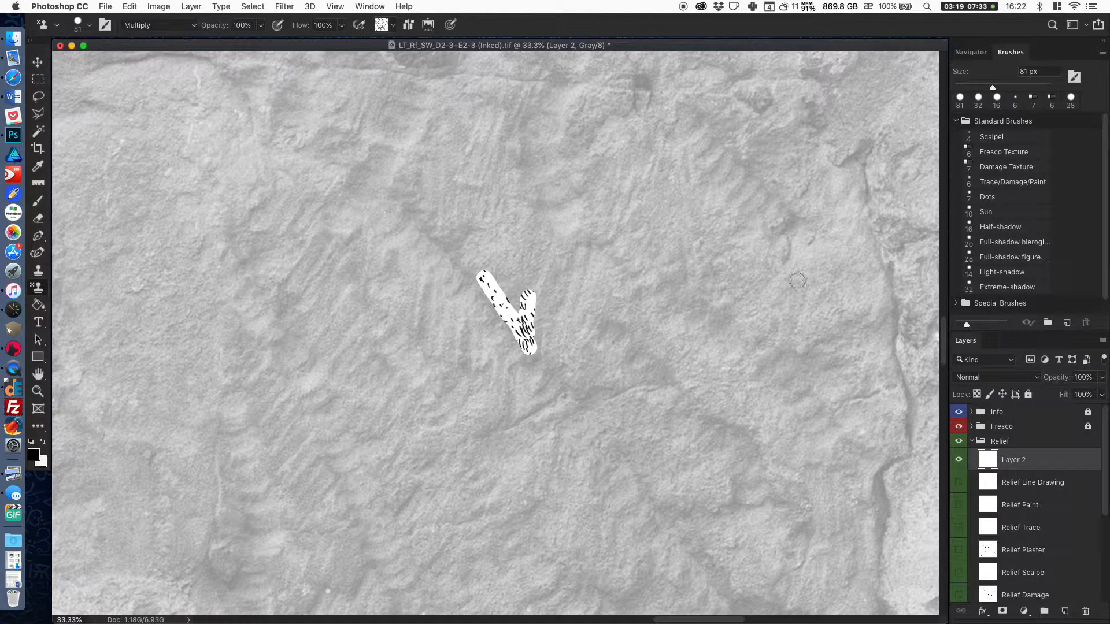
{"action": "left_click", "coordinate": [1040, 377]}
{"action": "left_click", "coordinate": [999, 412]}
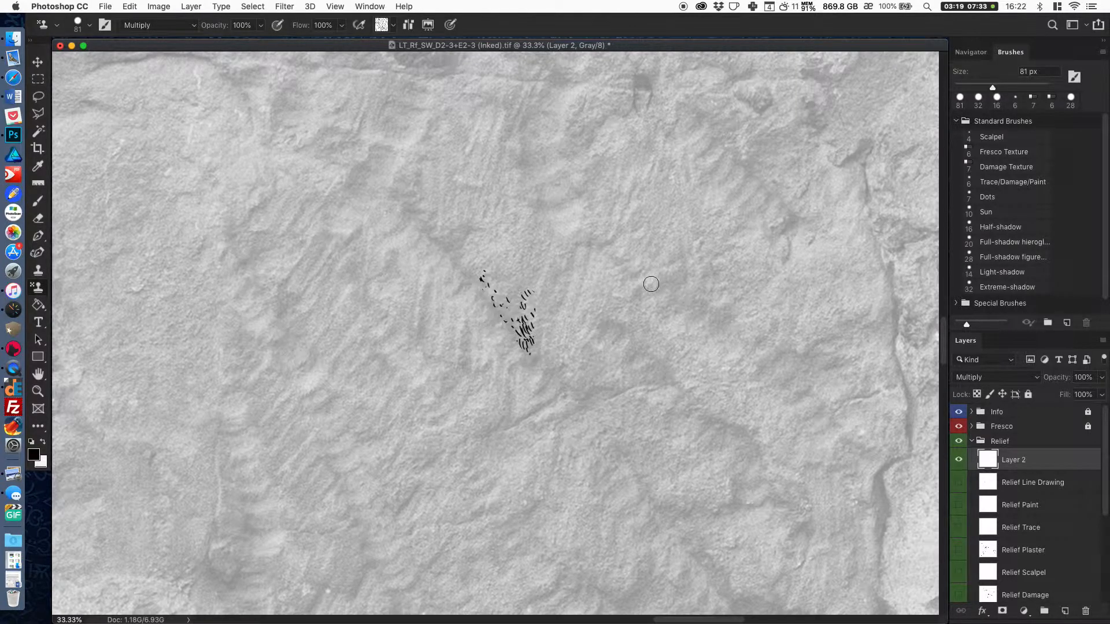
Stamp 81 px damage hatching around the first stroke and along the diagonal ridge across the middle of the stone block.
{"action": "left_click_drag", "start_coordinate": [555, 265], "coordinate": [551, 352]}
{"action": "left_click_drag", "start_coordinate": [532, 240], "coordinate": [524, 294]}
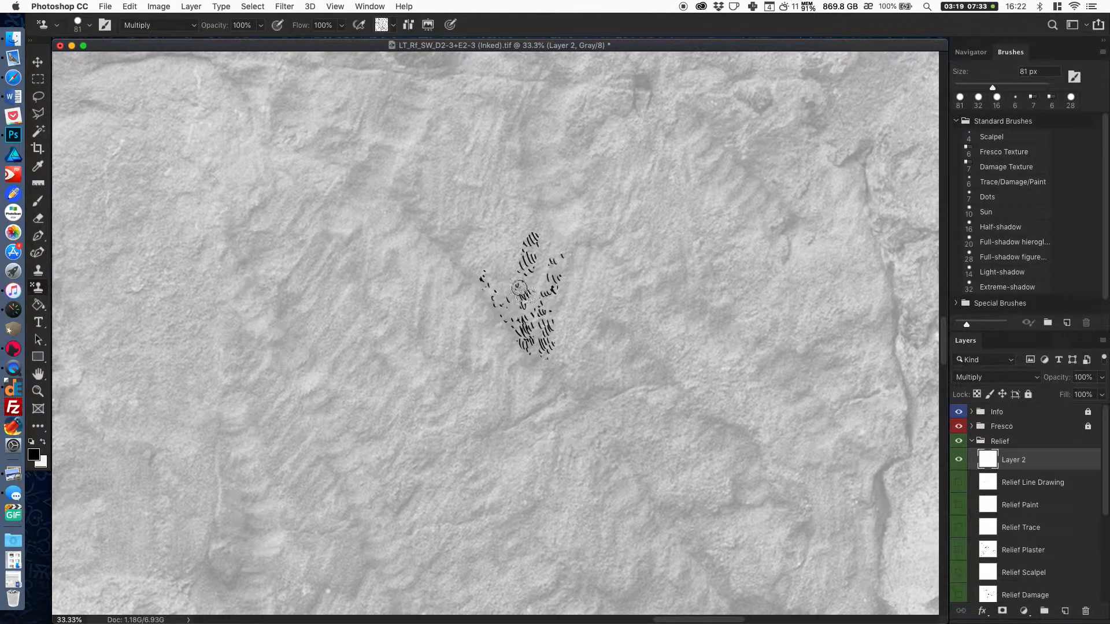
{"action": "key", "text": "super+minus"}
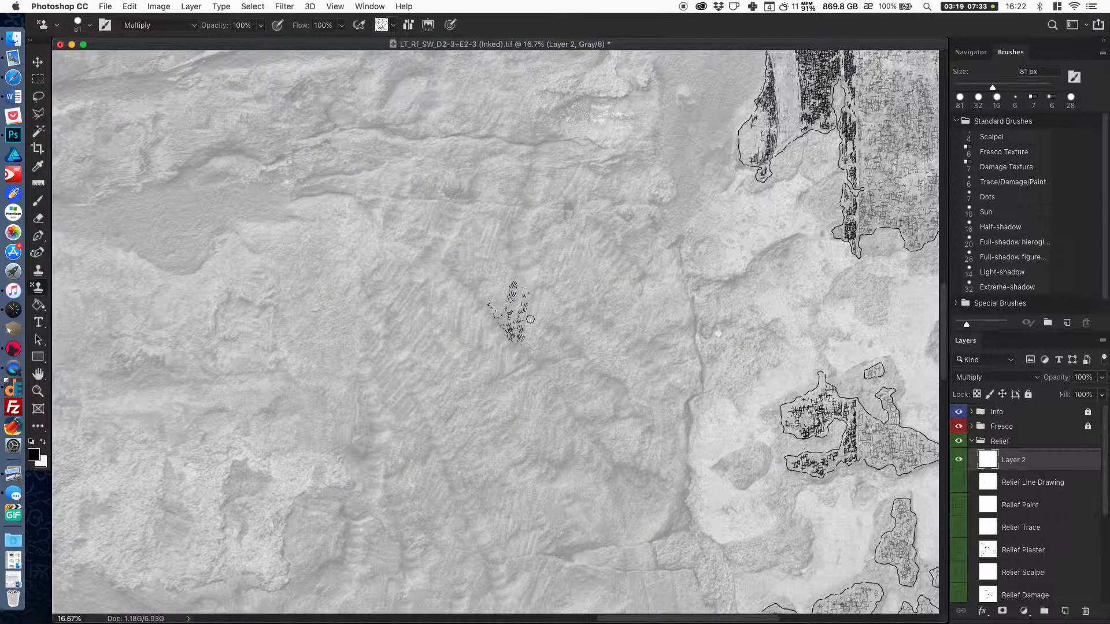
{"action": "mouse_move", "coordinate": [466, 251]}
{"action": "left_mouse_down"}
{"action": "mouse_move", "coordinate": [458, 262]}
{"action": "mouse_move", "coordinate": [471, 223]}
{"action": "mouse_move", "coordinate": [469, 270]}
{"action": "mouse_move", "coordinate": [453, 243]}
{"action": "mouse_move", "coordinate": [456, 261]}
{"action": "mouse_move", "coordinate": [484, 294]}
{"action": "mouse_move", "coordinate": [482, 275]}
{"action": "mouse_move", "coordinate": [502, 319]}
{"action": "mouse_move", "coordinate": [517, 286]}
{"action": "mouse_move", "coordinate": [533, 295]}
{"action": "left_mouse_up"}
{"action": "mouse_move", "coordinate": [536, 350]}
{"action": "left_mouse_down"}
{"action": "mouse_move", "coordinate": [555, 325]}
{"action": "mouse_move", "coordinate": [575, 333]}
{"action": "mouse_move", "coordinate": [587, 353]}
{"action": "mouse_move", "coordinate": [568, 390]}
{"action": "mouse_move", "coordinate": [561, 371]}
{"action": "mouse_move", "coordinate": [585, 390]}
{"action": "left_mouse_up"}
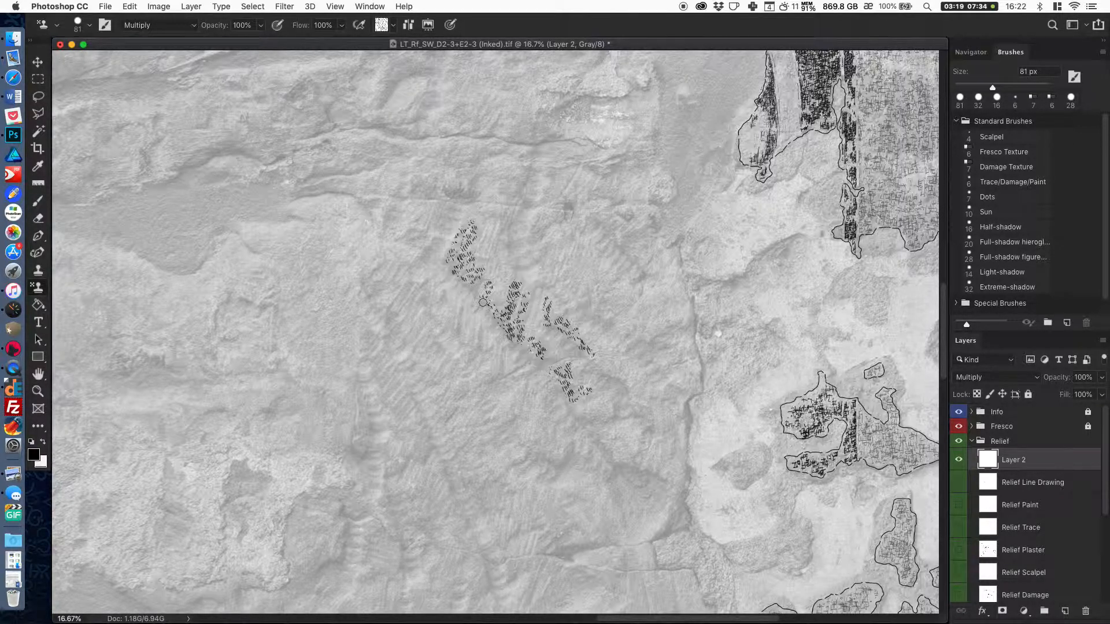
Extend the damage hatching over the upper and right parts of the stone block and just beyond the vertical crack.
{"action": "mouse_move", "coordinate": [557, 355]}
{"action": "left_mouse_down"}
{"action": "mouse_move", "coordinate": [594, 393]}
{"action": "mouse_move", "coordinate": [586, 376]}
{"action": "mouse_move", "coordinate": [603, 369]}
{"action": "mouse_move", "coordinate": [598, 355]}
{"action": "mouse_move", "coordinate": [617, 374]}
{"action": "left_mouse_up"}
{"action": "mouse_move", "coordinate": [580, 287]}
{"action": "left_mouse_down"}
{"action": "mouse_move", "coordinate": [601, 308]}
{"action": "mouse_move", "coordinate": [629, 301]}
{"action": "left_mouse_up"}
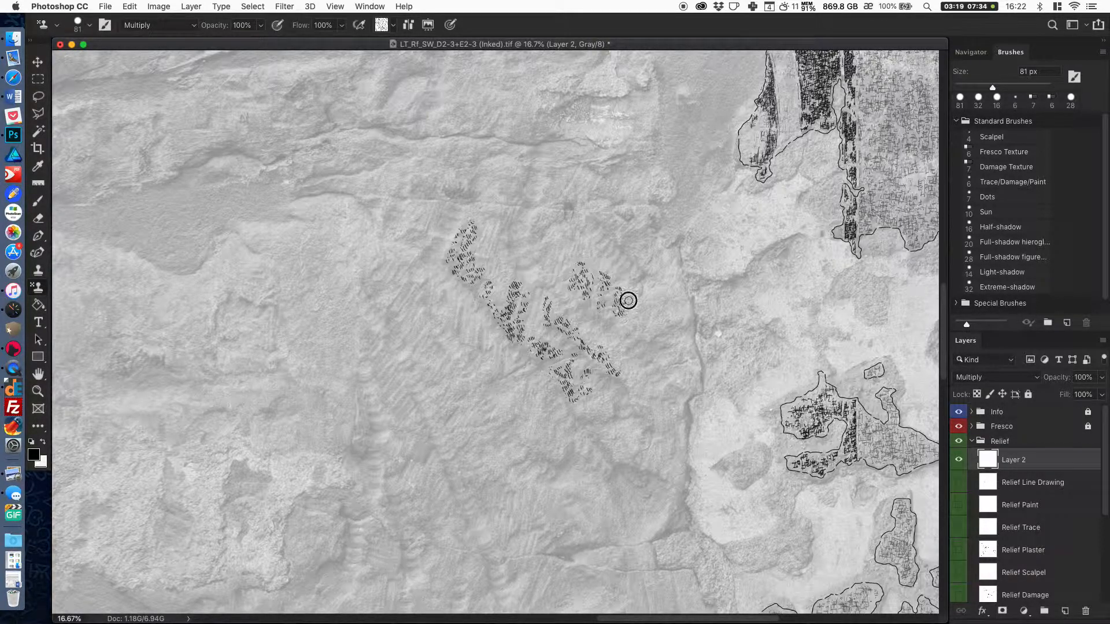
{"action": "mouse_move", "coordinate": [545, 255]}
{"action": "left_mouse_down"}
{"action": "mouse_move", "coordinate": [507, 249]}
{"action": "mouse_move", "coordinate": [507, 238]}
{"action": "mouse_move", "coordinate": [520, 256]}
{"action": "mouse_move", "coordinate": [537, 240]}
{"action": "mouse_move", "coordinate": [522, 258]}
{"action": "mouse_move", "coordinate": [509, 226]}
{"action": "mouse_move", "coordinate": [518, 252]}
{"action": "left_mouse_up"}
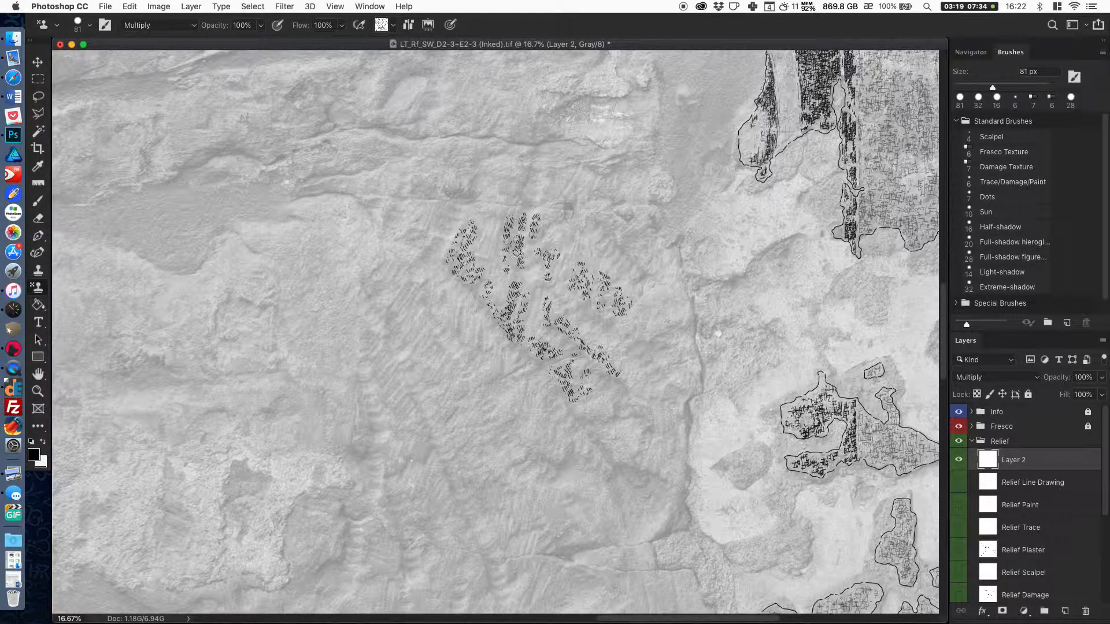
{"action": "mouse_move", "coordinate": [597, 321]}
{"action": "left_mouse_down"}
{"action": "mouse_move", "coordinate": [636, 347]}
{"action": "mouse_move", "coordinate": [629, 337]}
{"action": "mouse_move", "coordinate": [647, 311]}
{"action": "mouse_move", "coordinate": [642, 356]}
{"action": "mouse_move", "coordinate": [652, 327]}
{"action": "mouse_move", "coordinate": [616, 398]}
{"action": "mouse_move", "coordinate": [600, 380]}
{"action": "mouse_move", "coordinate": [616, 387]}
{"action": "mouse_move", "coordinate": [593, 413]}
{"action": "mouse_move", "coordinate": [629, 368]}
{"action": "mouse_move", "coordinate": [629, 399]}
{"action": "mouse_move", "coordinate": [585, 412]}
{"action": "mouse_move", "coordinate": [651, 385]}
{"action": "mouse_move", "coordinate": [636, 391]}
{"action": "mouse_move", "coordinate": [657, 419]}
{"action": "mouse_move", "coordinate": [649, 440]}
{"action": "mouse_move", "coordinate": [620, 435]}
{"action": "mouse_move", "coordinate": [620, 450]}
{"action": "mouse_move", "coordinate": [633, 441]}
{"action": "mouse_move", "coordinate": [663, 353]}
{"action": "mouse_move", "coordinate": [652, 343]}
{"action": "mouse_move", "coordinate": [674, 314]}
{"action": "mouse_move", "coordinate": [678, 343]}
{"action": "mouse_move", "coordinate": [688, 329]}
{"action": "mouse_move", "coordinate": [681, 359]}
{"action": "mouse_move", "coordinate": [667, 364]}
{"action": "mouse_move", "coordinate": [683, 394]}
{"action": "left_mouse_up"}
{"action": "left_click_drag", "start_coordinate": [673, 441], "coordinate": [671, 471]}
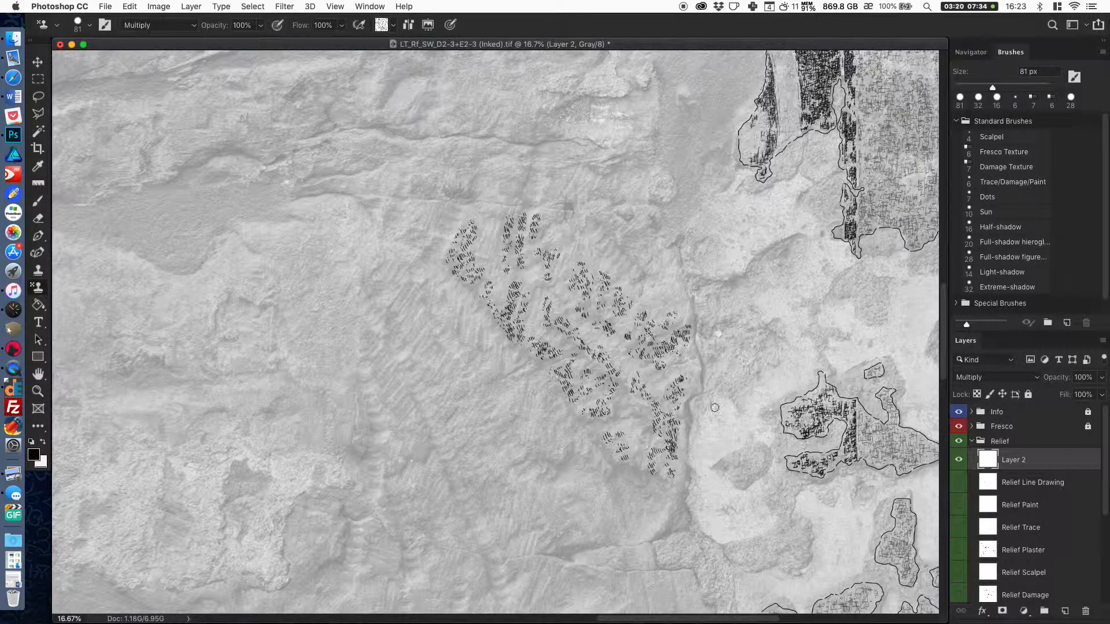
{"action": "mouse_move", "coordinate": [718, 402]}
{"action": "left_mouse_down"}
{"action": "mouse_move", "coordinate": [713, 372]}
{"action": "mouse_move", "coordinate": [725, 390]}
{"action": "mouse_move", "coordinate": [709, 357]}
{"action": "mouse_move", "coordinate": [720, 350]}
{"action": "mouse_move", "coordinate": [714, 321]}
{"action": "mouse_move", "coordinate": [677, 288]}
{"action": "mouse_move", "coordinate": [660, 314]}
{"action": "mouse_move", "coordinate": [673, 300]}
{"action": "mouse_move", "coordinate": [647, 302]}
{"action": "mouse_move", "coordinate": [655, 280]}
{"action": "mouse_move", "coordinate": [628, 245]}
{"action": "mouse_move", "coordinate": [641, 231]}
{"action": "mouse_move", "coordinate": [646, 257]}
{"action": "mouse_move", "coordinate": [647, 233]}
{"action": "mouse_move", "coordinate": [604, 220]}
{"action": "mouse_move", "coordinate": [556, 246]}
{"action": "mouse_move", "coordinate": [581, 256]}
{"action": "left_mouse_up"}
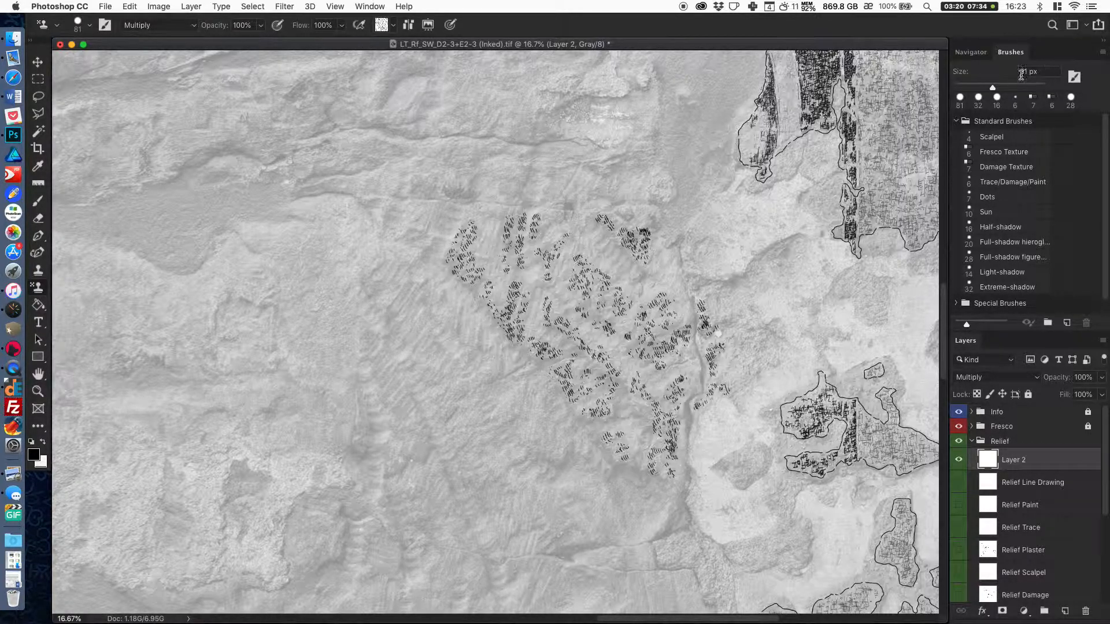
Choose the 32 px Extreme-shadow brush and fill the gaps in the hatching over the upper left and centre of the damaged area.
{"action": "left_click", "coordinate": [1011, 287]}
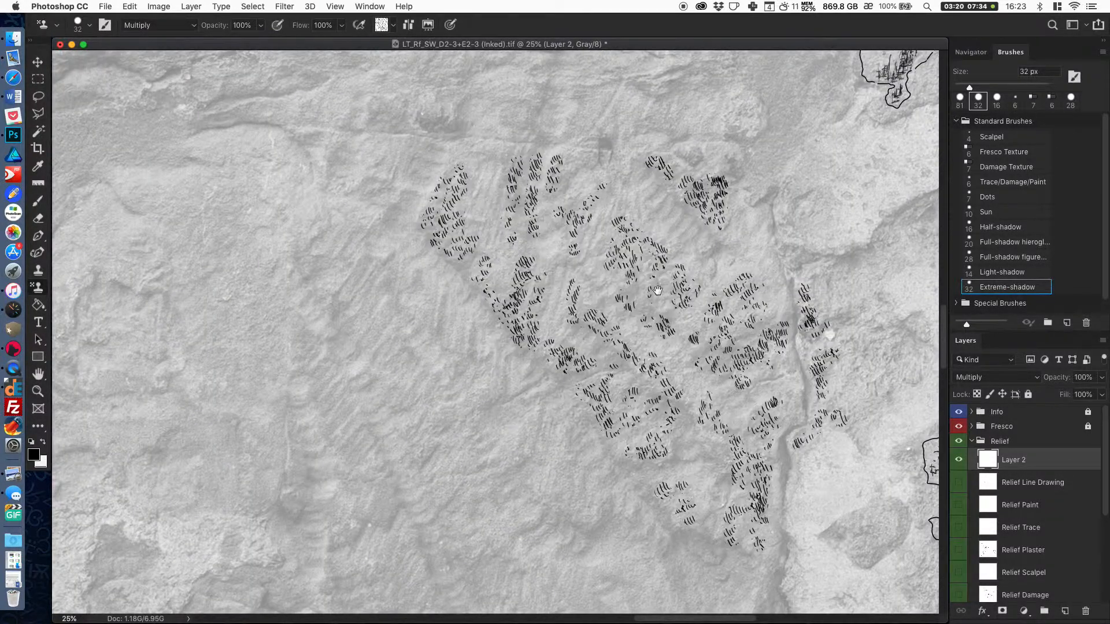
{"action": "key", "text": "super+equal"}
{"action": "key", "text": "super+equal"}
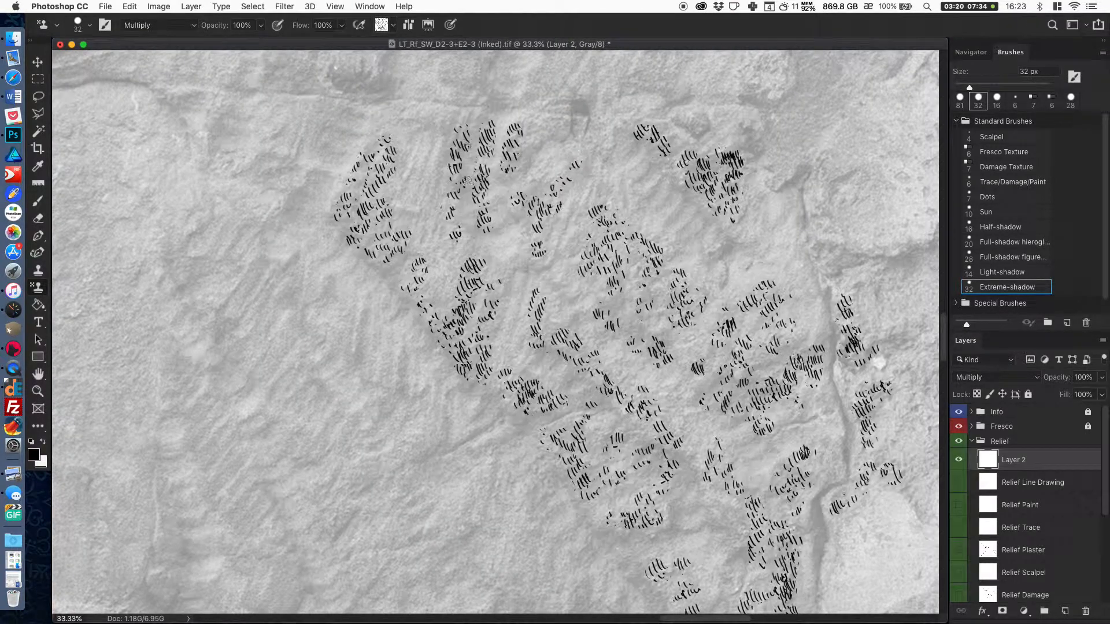
{"action": "mouse_move", "coordinate": [400, 256]}
{"action": "left_mouse_down"}
{"action": "mouse_move", "coordinate": [368, 260]}
{"action": "mouse_move", "coordinate": [390, 280]}
{"action": "mouse_move", "coordinate": [373, 218]}
{"action": "mouse_move", "coordinate": [368, 249]}
{"action": "mouse_move", "coordinate": [358, 228]}
{"action": "mouse_move", "coordinate": [384, 150]}
{"action": "left_mouse_up"}
{"action": "left_click_drag", "start_coordinate": [352, 207], "coordinate": [385, 137]}
{"action": "mouse_move", "coordinate": [476, 136]}
{"action": "left_mouse_down"}
{"action": "mouse_move", "coordinate": [471, 236]}
{"action": "mouse_move", "coordinate": [487, 217]}
{"action": "mouse_move", "coordinate": [498, 141]}
{"action": "mouse_move", "coordinate": [495, 186]}
{"action": "mouse_move", "coordinate": [508, 180]}
{"action": "mouse_move", "coordinate": [494, 217]}
{"action": "mouse_move", "coordinate": [530, 136]}
{"action": "mouse_move", "coordinate": [486, 232]}
{"action": "left_mouse_up"}
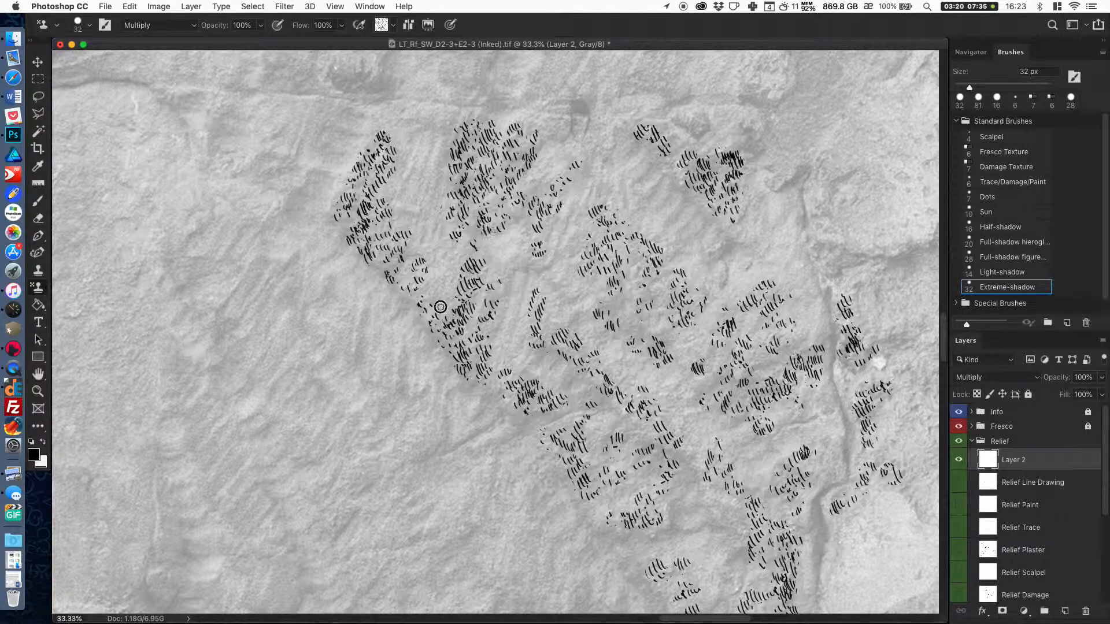
{"action": "mouse_move", "coordinate": [510, 273]}
{"action": "left_mouse_down"}
{"action": "mouse_move", "coordinate": [493, 331]}
{"action": "mouse_move", "coordinate": [519, 266]}
{"action": "left_mouse_up"}
{"action": "mouse_move", "coordinate": [551, 218]}
{"action": "left_mouse_down"}
{"action": "mouse_move", "coordinate": [541, 191]}
{"action": "mouse_move", "coordinate": [558, 137]}
{"action": "mouse_move", "coordinate": [601, 181]}
{"action": "mouse_move", "coordinate": [580, 190]}
{"action": "mouse_move", "coordinate": [559, 252]}
{"action": "mouse_move", "coordinate": [573, 249]}
{"action": "mouse_move", "coordinate": [606, 185]}
{"action": "mouse_move", "coordinate": [587, 261]}
{"action": "mouse_move", "coordinate": [637, 209]}
{"action": "left_mouse_up"}
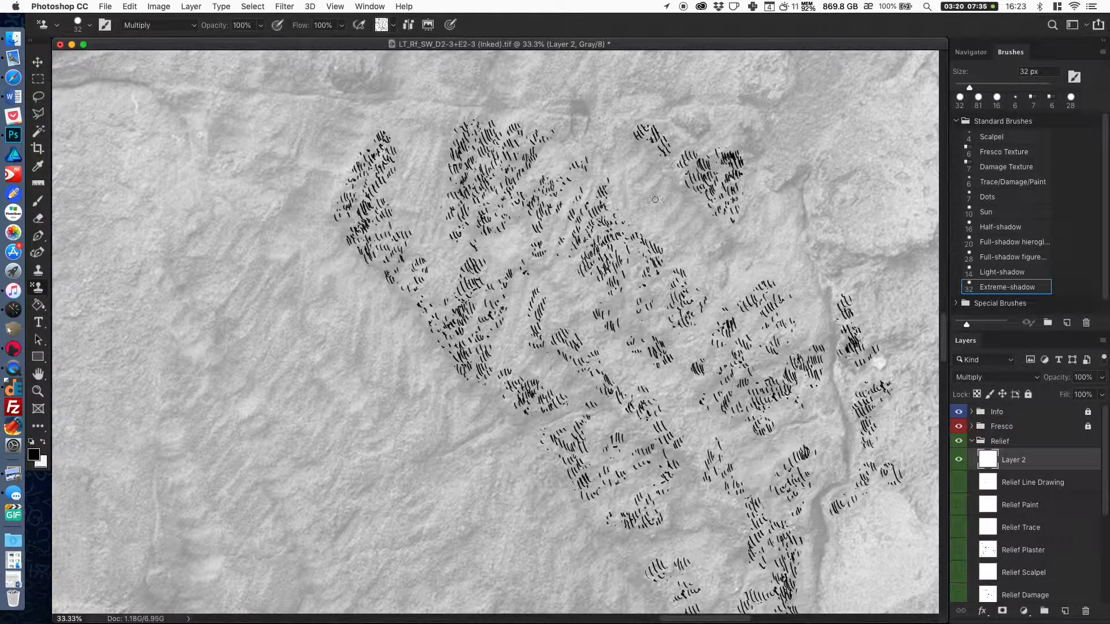
Fill in the hatching with the 32 px brush over the upper right patch, along the vertical crack and the plaster edge beside it.
{"action": "left_click_drag", "start_coordinate": [701, 269], "coordinate": [617, 266]}
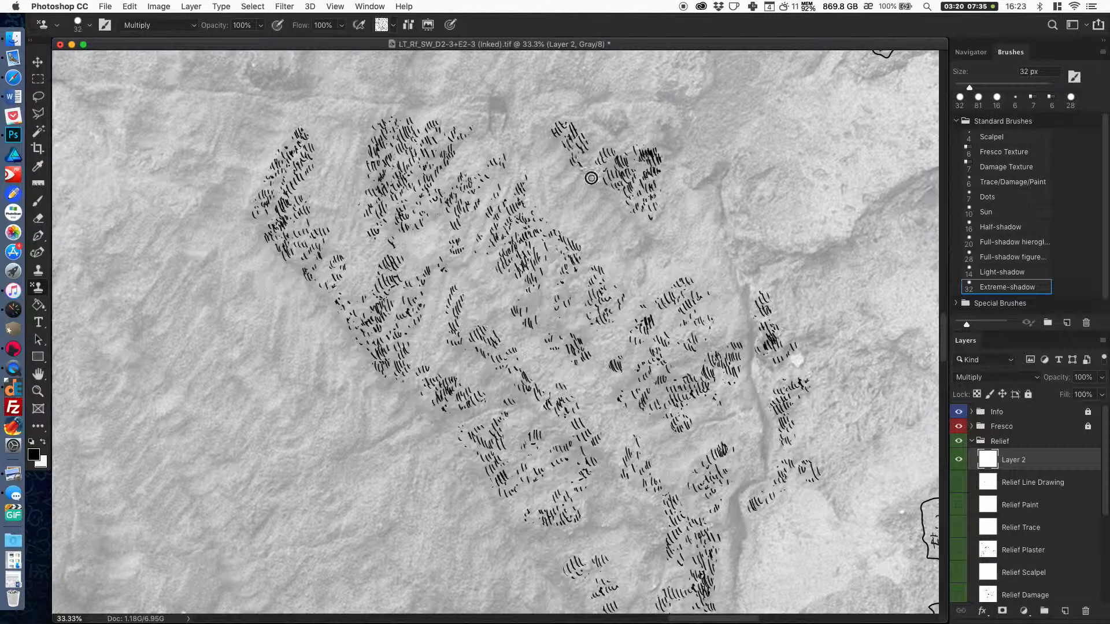
{"action": "mouse_move", "coordinate": [635, 223]}
{"action": "left_mouse_down"}
{"action": "mouse_move", "coordinate": [648, 251]}
{"action": "mouse_move", "coordinate": [580, 161]}
{"action": "mouse_move", "coordinate": [663, 168]}
{"action": "mouse_move", "coordinate": [658, 238]}
{"action": "mouse_move", "coordinate": [680, 196]}
{"action": "mouse_move", "coordinate": [668, 246]}
{"action": "mouse_move", "coordinate": [678, 183]}
{"action": "mouse_move", "coordinate": [684, 237]}
{"action": "mouse_move", "coordinate": [671, 169]}
{"action": "mouse_move", "coordinate": [723, 191]}
{"action": "left_mouse_up"}
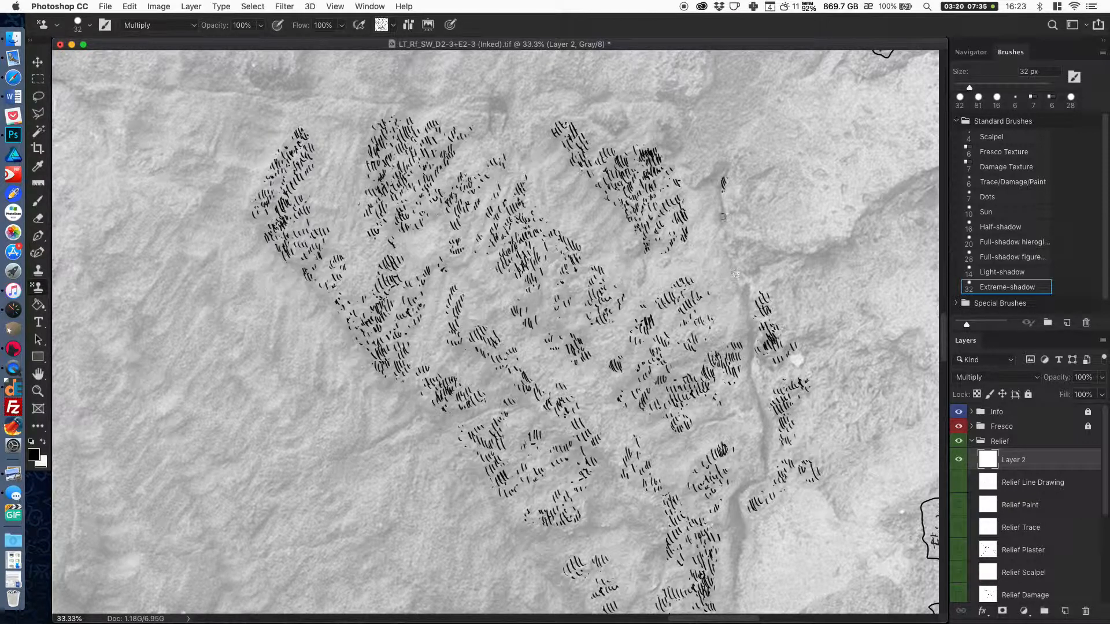
{"action": "mouse_move", "coordinate": [736, 367]}
{"action": "left_mouse_down"}
{"action": "mouse_move", "coordinate": [709, 346]}
{"action": "mouse_move", "coordinate": [685, 366]}
{"action": "mouse_move", "coordinate": [739, 384]}
{"action": "mouse_move", "coordinate": [750, 403]}
{"action": "mouse_move", "coordinate": [696, 421]}
{"action": "mouse_move", "coordinate": [696, 439]}
{"action": "mouse_move", "coordinate": [716, 427]}
{"action": "mouse_move", "coordinate": [681, 458]}
{"action": "mouse_move", "coordinate": [732, 460]}
{"action": "mouse_move", "coordinate": [712, 491]}
{"action": "left_mouse_up"}
{"action": "mouse_move", "coordinate": [675, 313]}
{"action": "left_mouse_down"}
{"action": "mouse_move", "coordinate": [710, 277]}
{"action": "mouse_move", "coordinate": [658, 302]}
{"action": "mouse_move", "coordinate": [689, 310]}
{"action": "mouse_move", "coordinate": [715, 344]}
{"action": "mouse_move", "coordinate": [716, 328]}
{"action": "mouse_move", "coordinate": [693, 354]}
{"action": "left_mouse_up"}
{"action": "mouse_move", "coordinate": [616, 389]}
{"action": "left_mouse_down"}
{"action": "mouse_move", "coordinate": [648, 374]}
{"action": "mouse_move", "coordinate": [663, 396]}
{"action": "mouse_move", "coordinate": [689, 387]}
{"action": "left_mouse_up"}
{"action": "mouse_move", "coordinate": [558, 341]}
{"action": "left_mouse_down"}
{"action": "mouse_move", "coordinate": [585, 334]}
{"action": "mouse_move", "coordinate": [545, 327]}
{"action": "mouse_move", "coordinate": [540, 288]}
{"action": "mouse_move", "coordinate": [495, 312]}
{"action": "mouse_move", "coordinate": [486, 290]}
{"action": "mouse_move", "coordinate": [479, 253]}
{"action": "mouse_move", "coordinate": [509, 149]}
{"action": "left_mouse_up"}
{"action": "mouse_move", "coordinate": [595, 519]}
{"action": "left_mouse_down"}
{"action": "mouse_move", "coordinate": [613, 493]}
{"action": "mouse_move", "coordinate": [593, 460]}
{"action": "left_mouse_up"}
{"action": "left_click_drag", "start_coordinate": [519, 410], "coordinate": [574, 436]}
{"action": "left_click_drag", "start_coordinate": [755, 428], "coordinate": [675, 361]}
{"action": "mouse_move", "coordinate": [638, 241]}
{"action": "left_mouse_down"}
{"action": "mouse_move", "coordinate": [636, 173]}
{"action": "mouse_move", "coordinate": [650, 217]}
{"action": "left_mouse_up"}
{"action": "mouse_move", "coordinate": [653, 179]}
{"action": "left_mouse_down"}
{"action": "mouse_move", "coordinate": [669, 209]}
{"action": "mouse_move", "coordinate": [687, 193]}
{"action": "mouse_move", "coordinate": [662, 177]}
{"action": "mouse_move", "coordinate": [669, 200]}
{"action": "mouse_move", "coordinate": [664, 185]}
{"action": "mouse_move", "coordinate": [707, 188]}
{"action": "mouse_move", "coordinate": [724, 207]}
{"action": "mouse_move", "coordinate": [699, 235]}
{"action": "mouse_move", "coordinate": [728, 201]}
{"action": "mouse_move", "coordinate": [754, 199]}
{"action": "mouse_move", "coordinate": [759, 179]}
{"action": "mouse_move", "coordinate": [778, 175]}
{"action": "mouse_move", "coordinate": [744, 207]}
{"action": "mouse_move", "coordinate": [754, 217]}
{"action": "mouse_move", "coordinate": [724, 266]}
{"action": "mouse_move", "coordinate": [747, 265]}
{"action": "mouse_move", "coordinate": [707, 290]}
{"action": "mouse_move", "coordinate": [699, 313]}
{"action": "mouse_move", "coordinate": [707, 376]}
{"action": "mouse_move", "coordinate": [735, 329]}
{"action": "mouse_move", "coordinate": [712, 391]}
{"action": "left_mouse_up"}
{"action": "left_click_drag", "start_coordinate": [730, 287], "coordinate": [740, 278]}
Fill the remaining gaps between the lower hatched patches of the damaged area with the 32 px damage stamp.
{"action": "key", "text": "super+minus"}
{"action": "key", "text": "super+minus"}
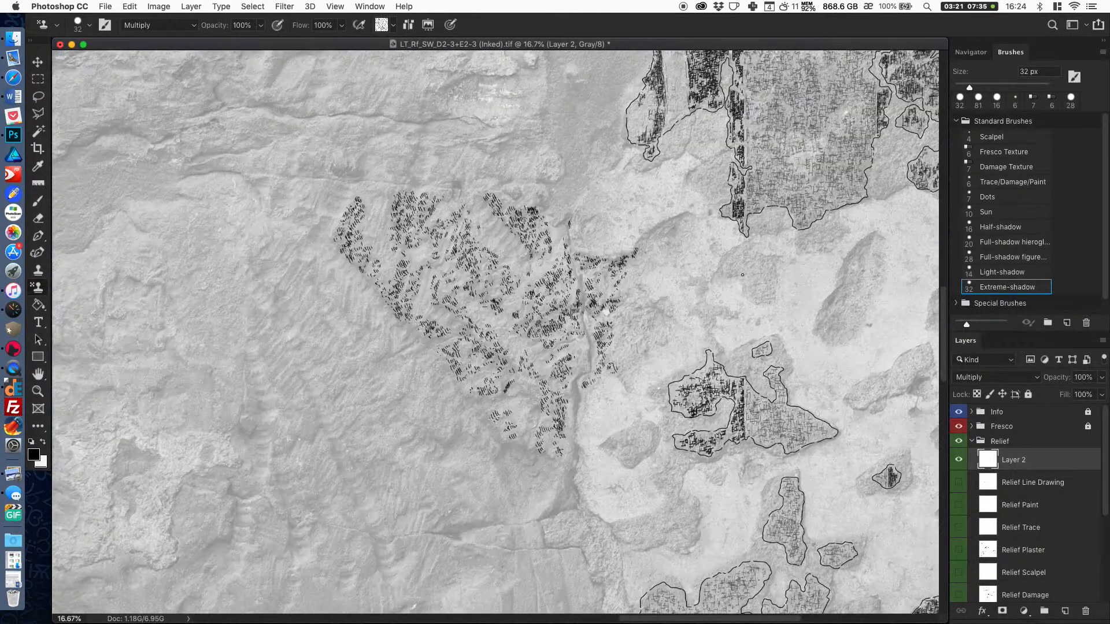
{"action": "key", "text": "super+plus"}
{"action": "key", "text": "super+plus"}
{"action": "left_click_drag", "start_coordinate": [796, 292], "coordinate": [760, 278]}
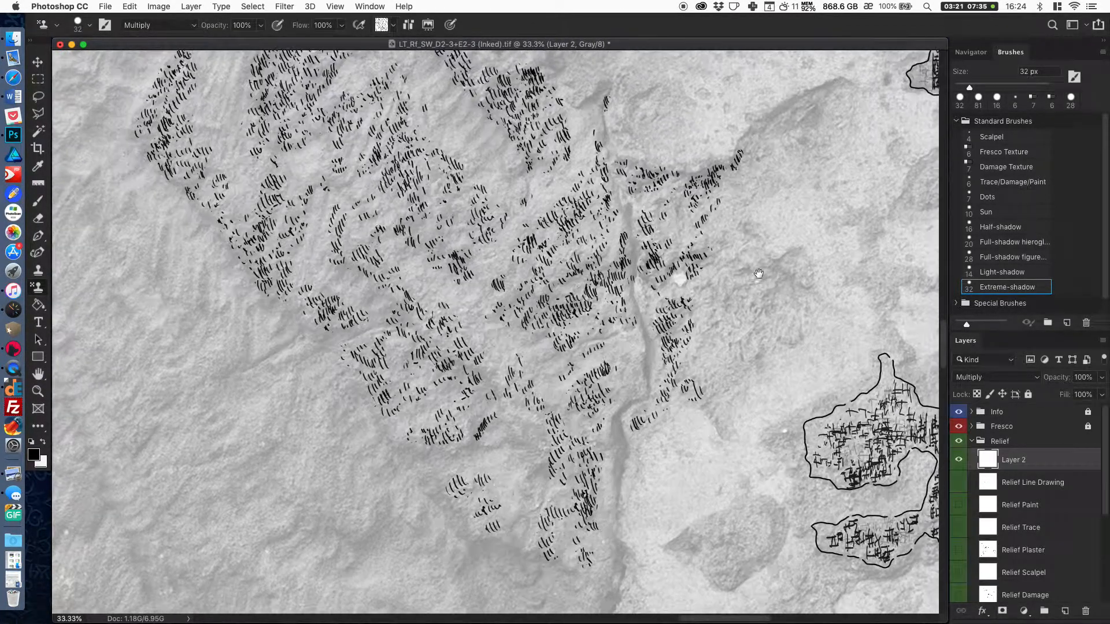
{"action": "mouse_move", "coordinate": [485, 425]}
{"action": "left_mouse_down"}
{"action": "mouse_move", "coordinate": [490, 386]}
{"action": "mouse_move", "coordinate": [477, 388]}
{"action": "mouse_move", "coordinate": [484, 412]}
{"action": "mouse_move", "coordinate": [464, 442]}
{"action": "mouse_move", "coordinate": [524, 437]}
{"action": "mouse_move", "coordinate": [512, 420]}
{"action": "mouse_move", "coordinate": [538, 444]}
{"action": "left_mouse_up"}
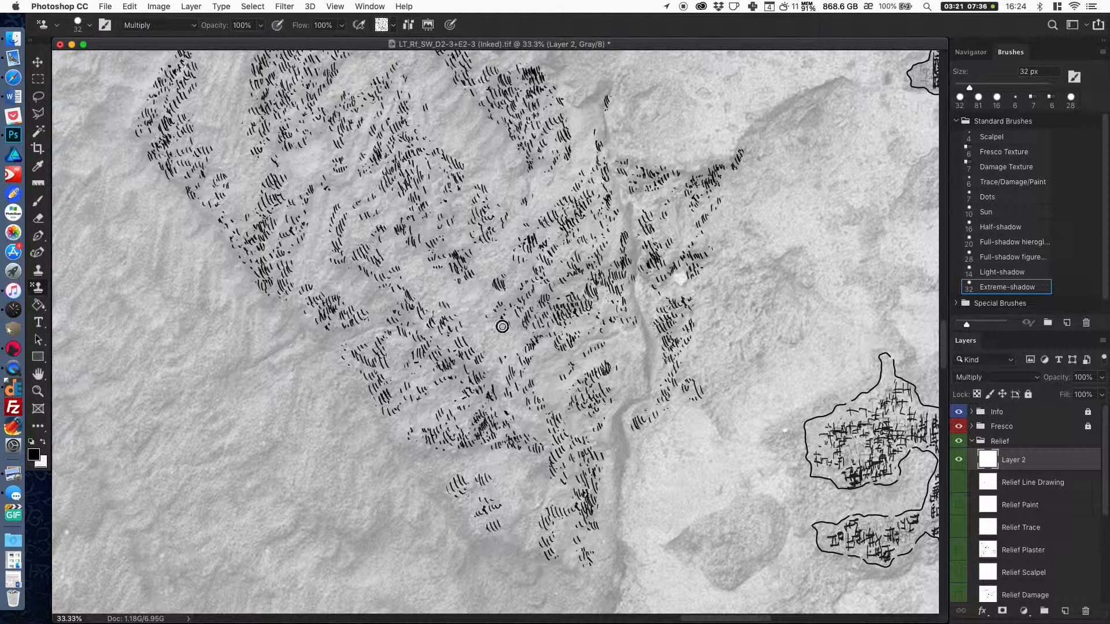
{"action": "left_click_drag", "start_coordinate": [697, 246], "coordinate": [662, 289]}
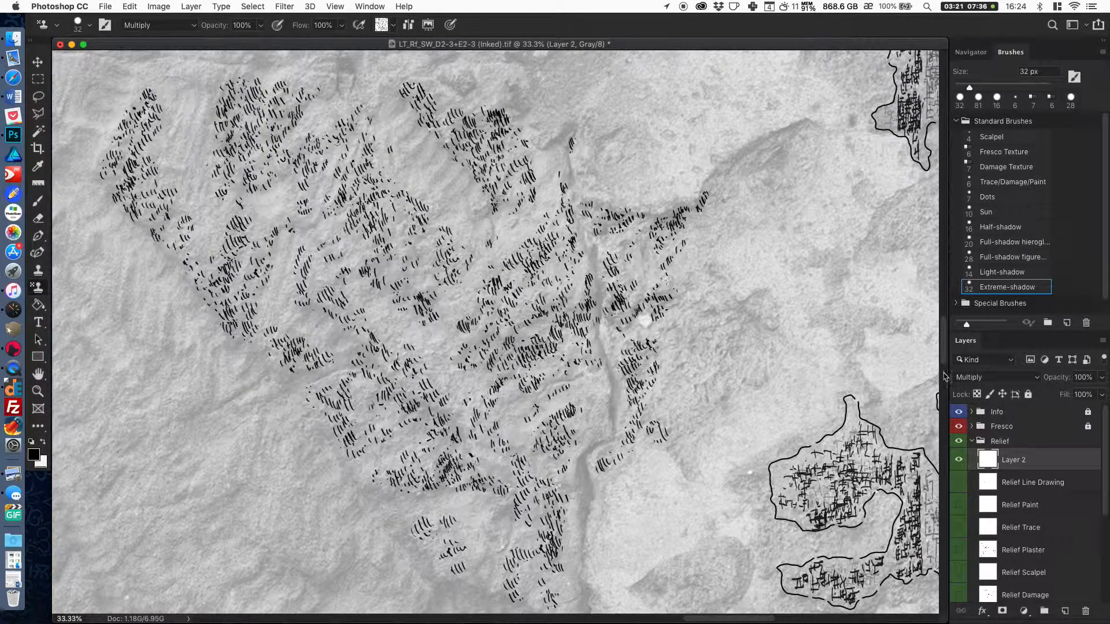
Switch to the Brush tool with the 7 px Damage Texture brush and draw hatching strokes at the upper end of the vertical crack.
{"action": "left_click", "coordinate": [37, 204]}
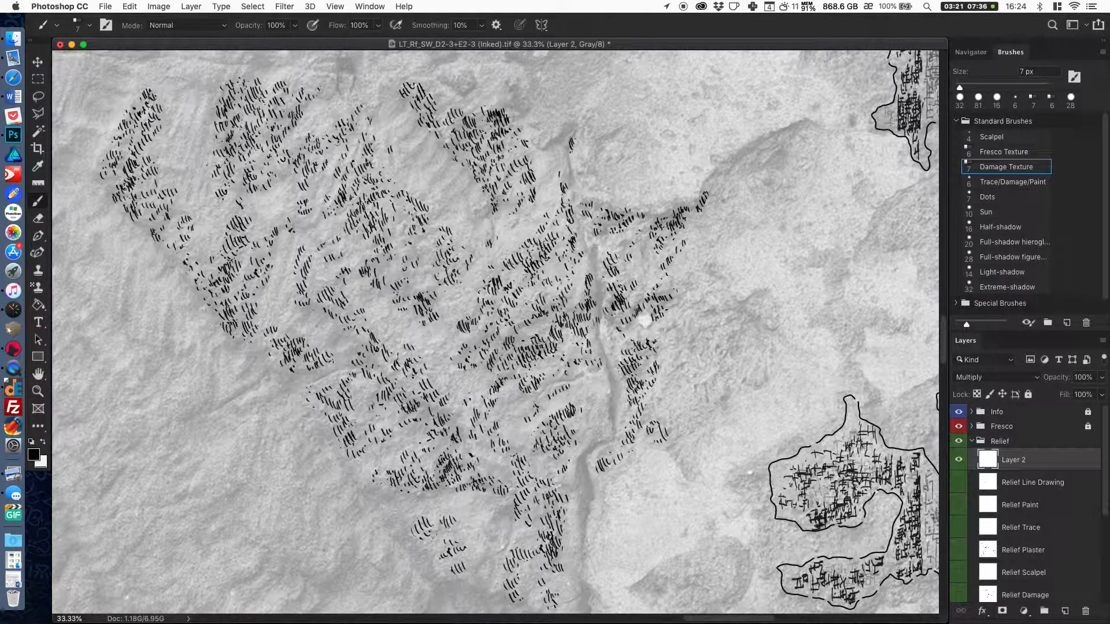
{"action": "key", "text": "super+plus"}
{"action": "left_click_drag", "start_coordinate": [659, 255], "coordinate": [595, 276]}
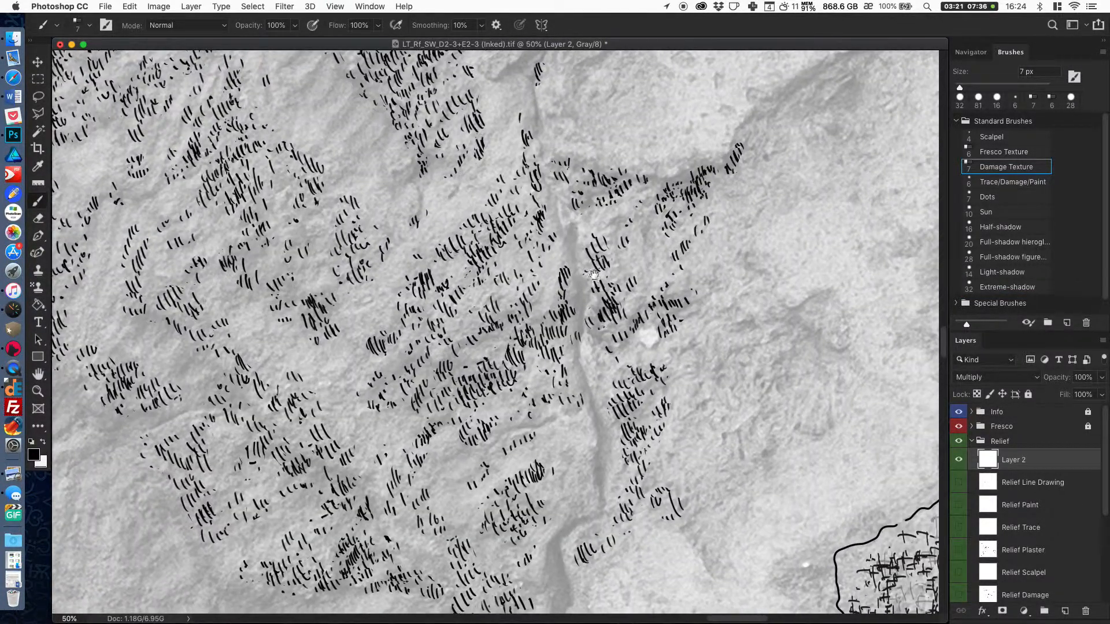
{"action": "key", "text": "super+minus"}
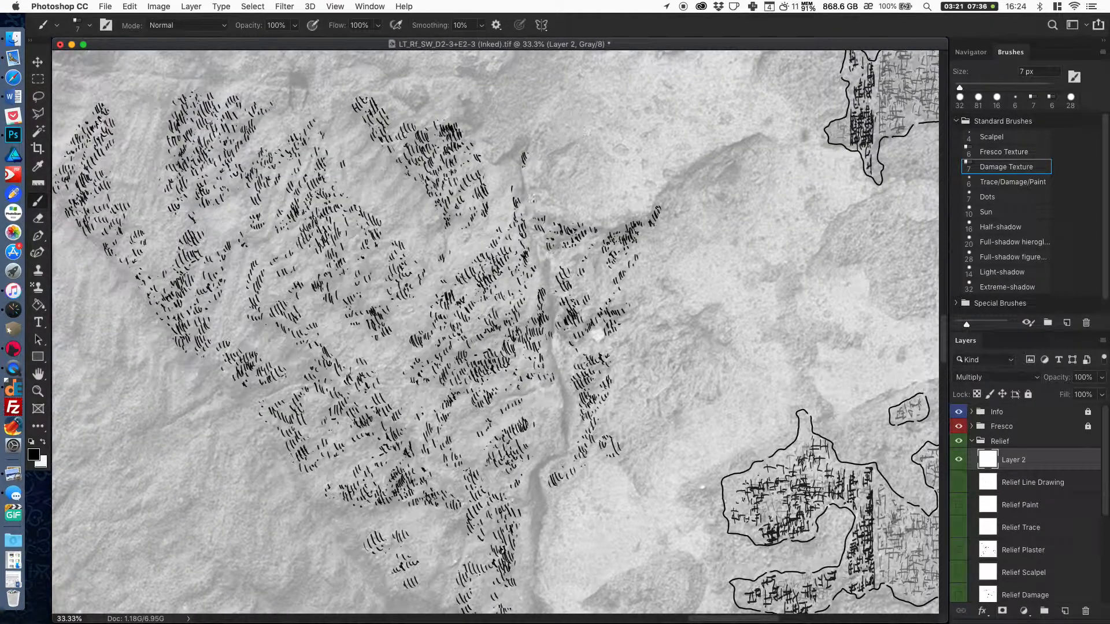
{"action": "left_click_drag", "start_coordinate": [517, 189], "coordinate": [521, 200]}
{"action": "mouse_move", "coordinate": [492, 163]}
{"action": "left_mouse_down"}
{"action": "mouse_move", "coordinate": [523, 141]}
{"action": "mouse_move", "coordinate": [523, 157]}
{"action": "left_mouse_up"}
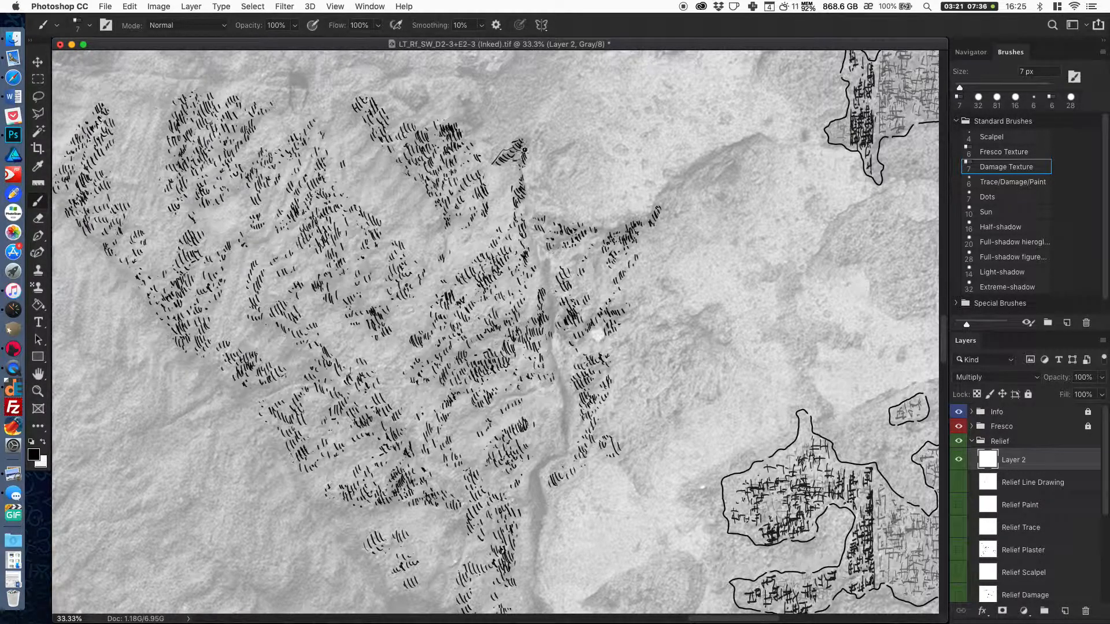
Draw 7 px hatching strokes between the upper right patch and the crack, and around the patch's upper tip.
{"action": "mouse_move", "coordinate": [496, 200]}
{"action": "left_mouse_down"}
{"action": "mouse_move", "coordinate": [514, 178]}
{"action": "mouse_move", "coordinate": [488, 208]}
{"action": "left_mouse_up"}
{"action": "mouse_move", "coordinate": [484, 168]}
{"action": "left_mouse_down"}
{"action": "mouse_move", "coordinate": [463, 175]}
{"action": "mouse_move", "coordinate": [466, 163]}
{"action": "left_mouse_up"}
{"action": "left_click_drag", "start_coordinate": [465, 145], "coordinate": [469, 142]}
{"action": "left_click_drag", "start_coordinate": [453, 117], "coordinate": [469, 118]}
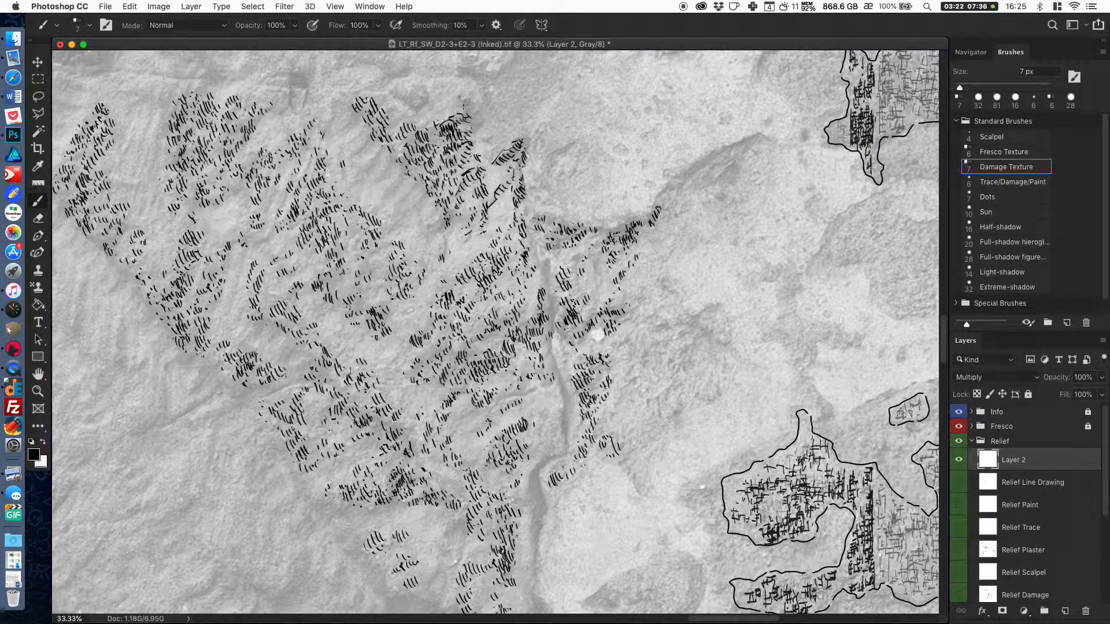
{"action": "left_click_drag", "start_coordinate": [465, 97], "coordinate": [470, 106]}
{"action": "mouse_move", "coordinate": [484, 121]}
{"action": "left_mouse_down"}
{"action": "mouse_move", "coordinate": [474, 132]}
{"action": "mouse_move", "coordinate": [471, 99]}
{"action": "left_mouse_up"}
{"action": "mouse_move", "coordinate": [482, 136]}
{"action": "left_mouse_down"}
{"action": "mouse_move", "coordinate": [487, 158]}
{"action": "mouse_move", "coordinate": [506, 143]}
{"action": "mouse_move", "coordinate": [534, 173]}
{"action": "mouse_move", "coordinate": [527, 150]}
{"action": "left_mouse_up"}
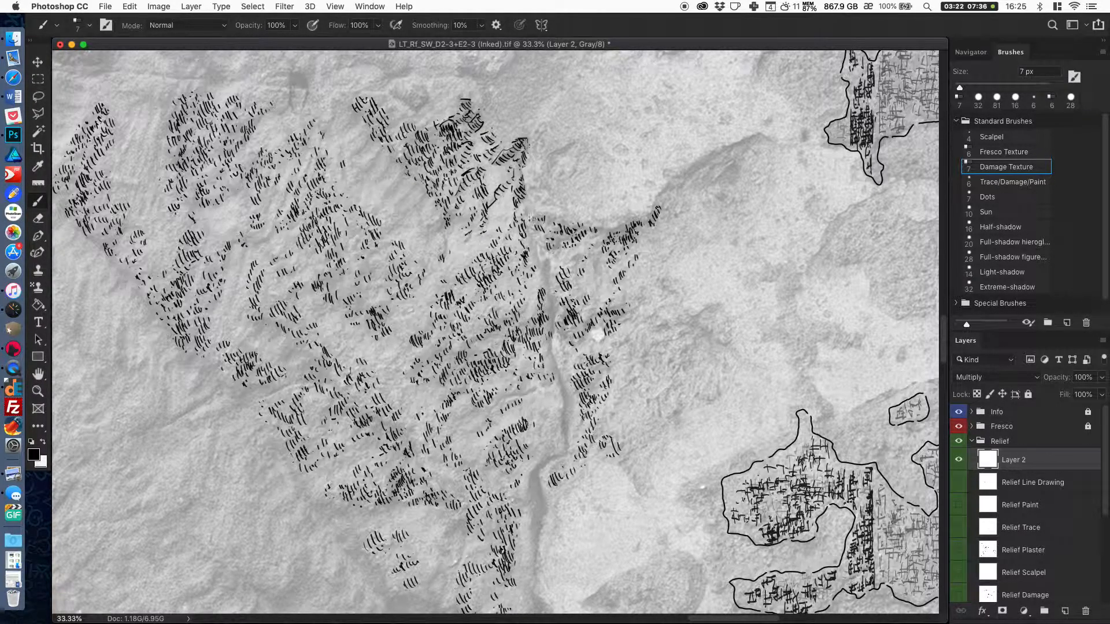
Ink the ridge along the left edge of the upper right patch with outline strokes and short cross hatches.
{"action": "left_click_drag", "start_coordinate": [440, 225], "coordinate": [422, 198]}
{"action": "mouse_move", "coordinate": [406, 197]}
{"action": "left_mouse_down"}
{"action": "mouse_move", "coordinate": [416, 187]}
{"action": "mouse_move", "coordinate": [398, 184]}
{"action": "mouse_move", "coordinate": [408, 169]}
{"action": "mouse_move", "coordinate": [385, 171]}
{"action": "mouse_move", "coordinate": [396, 154]}
{"action": "mouse_move", "coordinate": [368, 169]}
{"action": "mouse_move", "coordinate": [379, 155]}
{"action": "left_mouse_up"}
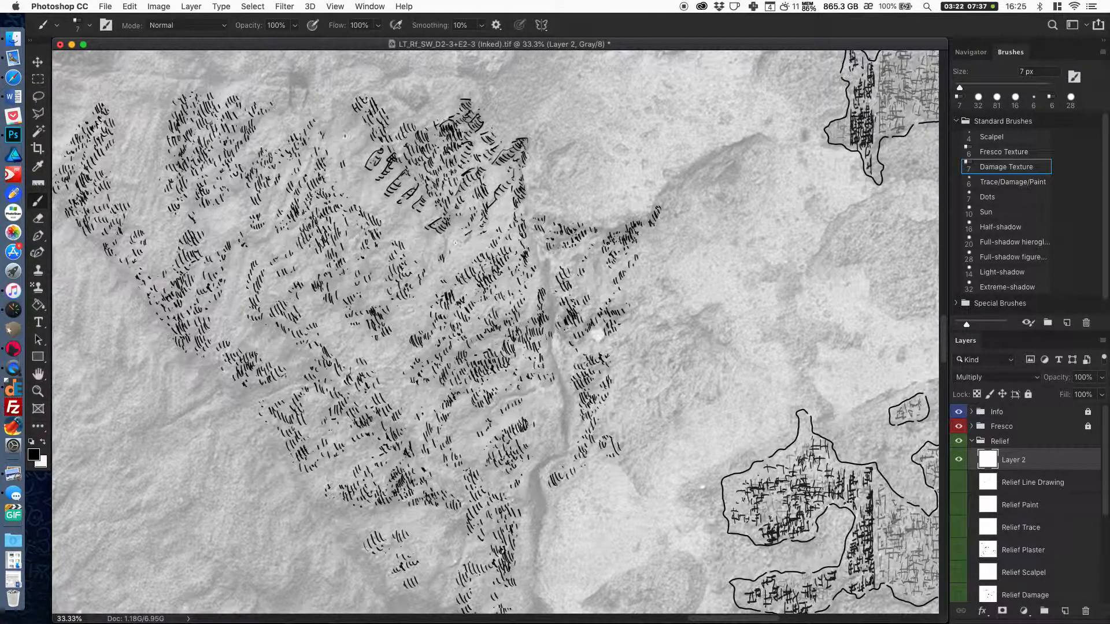
{"action": "left_click_drag", "start_coordinate": [370, 142], "coordinate": [354, 153]}
{"action": "left_click_drag", "start_coordinate": [340, 126], "coordinate": [345, 131]}
{"action": "mouse_move", "coordinate": [346, 123]}
{"action": "left_mouse_down"}
{"action": "mouse_move", "coordinate": [354, 125]}
{"action": "mouse_move", "coordinate": [337, 119]}
{"action": "left_mouse_up"}
{"action": "mouse_move", "coordinate": [336, 111]}
{"action": "left_mouse_down"}
{"action": "mouse_move", "coordinate": [350, 167]}
{"action": "mouse_move", "coordinate": [390, 212]}
{"action": "left_mouse_up"}
{"action": "left_click_drag", "start_coordinate": [363, 119], "coordinate": [379, 133]}
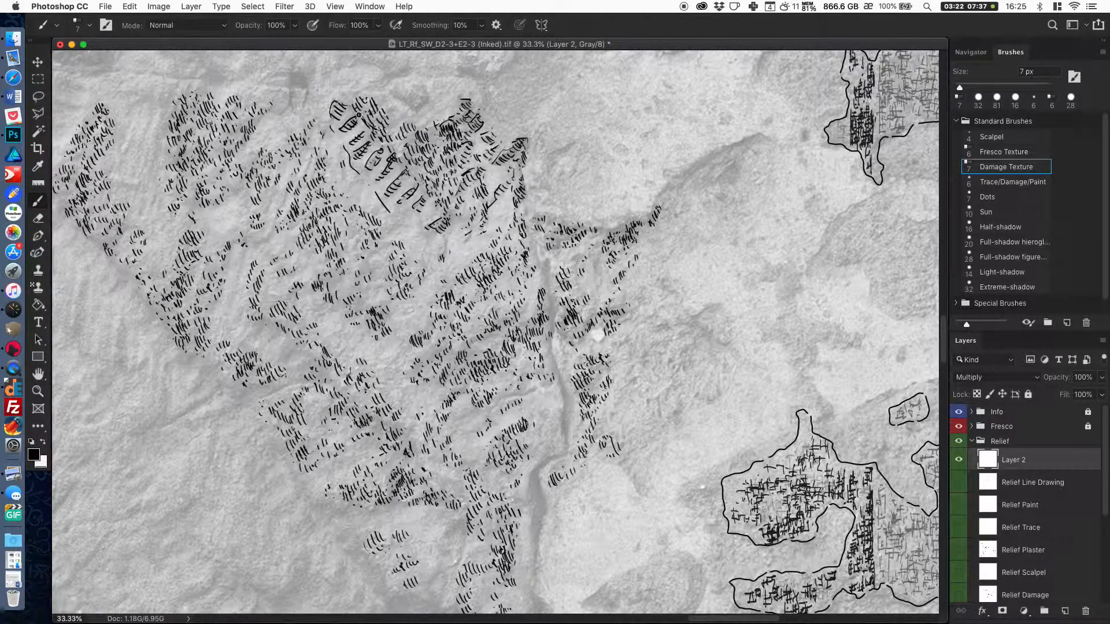
{"action": "left_click_drag", "start_coordinate": [406, 225], "coordinate": [412, 215]}
Hatch down the length of the vertical crack and ink the small ridges beside its lower part.
{"action": "left_click_drag", "start_coordinate": [529, 233], "coordinate": [536, 258]}
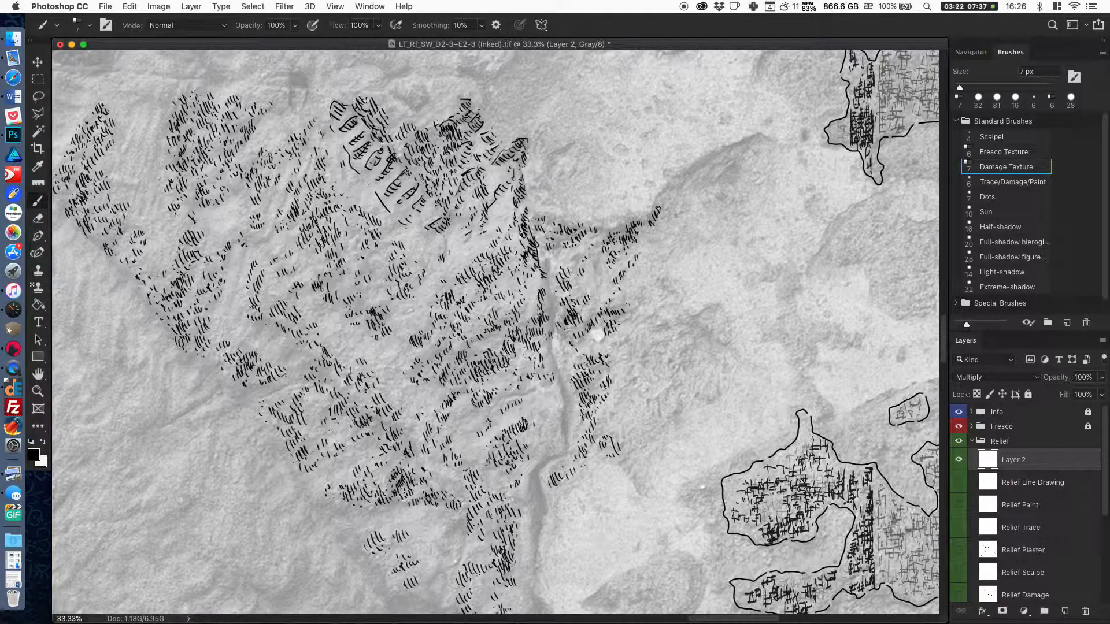
{"action": "mouse_move", "coordinate": [549, 268]}
{"action": "left_mouse_down"}
{"action": "mouse_move", "coordinate": [541, 298]}
{"action": "mouse_move", "coordinate": [556, 315]}
{"action": "mouse_move", "coordinate": [561, 386]}
{"action": "left_mouse_up"}
{"action": "mouse_move", "coordinate": [490, 409]}
{"action": "left_mouse_down"}
{"action": "mouse_move", "coordinate": [543, 396]}
{"action": "mouse_move", "coordinate": [530, 395]}
{"action": "mouse_move", "coordinate": [561, 381]}
{"action": "mouse_move", "coordinate": [566, 446]}
{"action": "left_mouse_up"}
{"action": "left_click_drag", "start_coordinate": [542, 425], "coordinate": [540, 425]}
{"action": "mouse_move", "coordinate": [547, 413]}
{"action": "left_mouse_down"}
{"action": "mouse_move", "coordinate": [532, 417]}
{"action": "mouse_move", "coordinate": [530, 405]}
{"action": "left_mouse_up"}
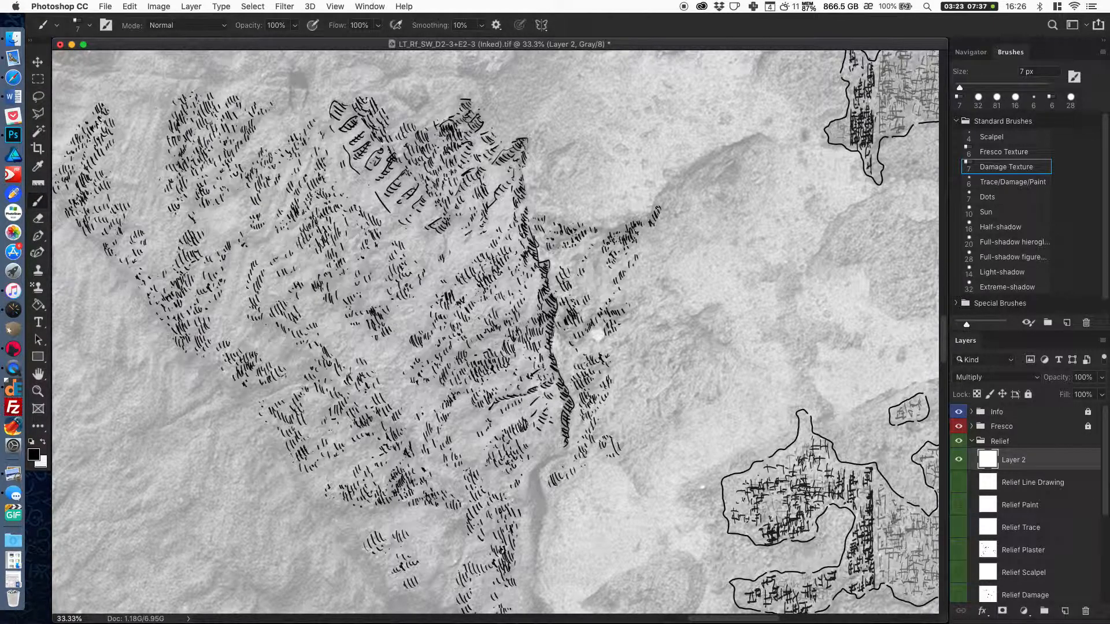
Add hand-drawn hatching below the upper right patch and densify the strokes at the patch's upper tip.
{"action": "left_click_drag", "start_coordinate": [465, 241], "coordinate": [443, 257]}
{"action": "left_click_drag", "start_coordinate": [449, 245], "coordinate": [446, 246]}
{"action": "mouse_move", "coordinate": [451, 233]}
{"action": "left_mouse_down"}
{"action": "mouse_move", "coordinate": [444, 254]}
{"action": "mouse_move", "coordinate": [458, 226]}
{"action": "left_mouse_up"}
{"action": "left_click_drag", "start_coordinate": [468, 218], "coordinate": [418, 230]}
{"action": "left_click_drag", "start_coordinate": [460, 142], "coordinate": [456, 151]}
{"action": "mouse_move", "coordinate": [461, 136]}
{"action": "left_mouse_down"}
{"action": "mouse_move", "coordinate": [461, 145]}
{"action": "mouse_move", "coordinate": [428, 123]}
{"action": "mouse_move", "coordinate": [441, 110]}
{"action": "mouse_move", "coordinate": [425, 115]}
{"action": "mouse_move", "coordinate": [491, 105]}
{"action": "left_mouse_up"}
Hatch the damaged plaster edge to the right of the crack's upper end with short hand-drawn strokes.
{"action": "left_click_drag", "start_coordinate": [603, 240], "coordinate": [629, 235]}
{"action": "left_click_drag", "start_coordinate": [564, 177], "coordinate": [567, 182]}
{"action": "mouse_move", "coordinate": [559, 171]}
{"action": "left_mouse_down"}
{"action": "mouse_move", "coordinate": [566, 129]}
{"action": "mouse_move", "coordinate": [567, 161]}
{"action": "left_mouse_up"}
{"action": "mouse_move", "coordinate": [576, 151]}
{"action": "left_mouse_down"}
{"action": "mouse_move", "coordinate": [572, 161]}
{"action": "mouse_move", "coordinate": [593, 145]}
{"action": "left_mouse_up"}
{"action": "mouse_move", "coordinate": [590, 141]}
{"action": "left_mouse_down"}
{"action": "mouse_move", "coordinate": [565, 182]}
{"action": "mouse_move", "coordinate": [574, 189]}
{"action": "left_mouse_up"}
{"action": "mouse_move", "coordinate": [575, 195]}
{"action": "left_mouse_down"}
{"action": "mouse_move", "coordinate": [555, 190]}
{"action": "mouse_move", "coordinate": [556, 213]}
{"action": "mouse_move", "coordinate": [563, 207]}
{"action": "left_mouse_up"}
{"action": "left_click_drag", "start_coordinate": [571, 209], "coordinate": [579, 209]}
{"action": "left_click_drag", "start_coordinate": [576, 215], "coordinate": [576, 210]}
{"action": "left_click_drag", "start_coordinate": [583, 215], "coordinate": [589, 216]}
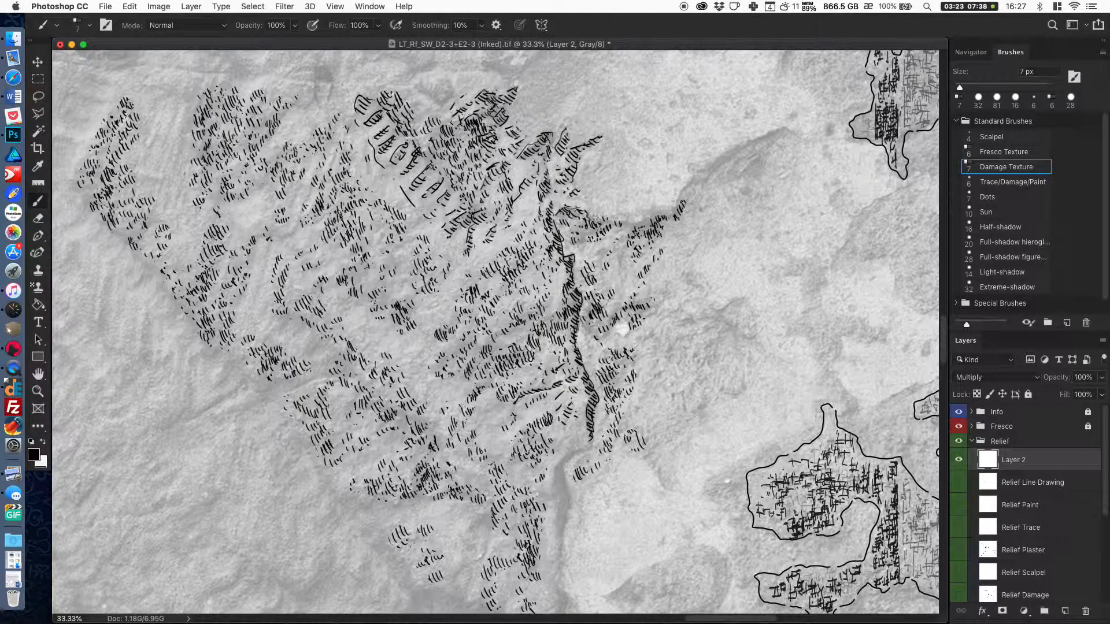
Hide the background photo on Layer 1 and check the inked damage texture against white at several magnifications.
{"action": "key", "text": "super+minus"}
{"action": "key", "text": "super+minus"}
{"action": "key", "text": "super+minus"}
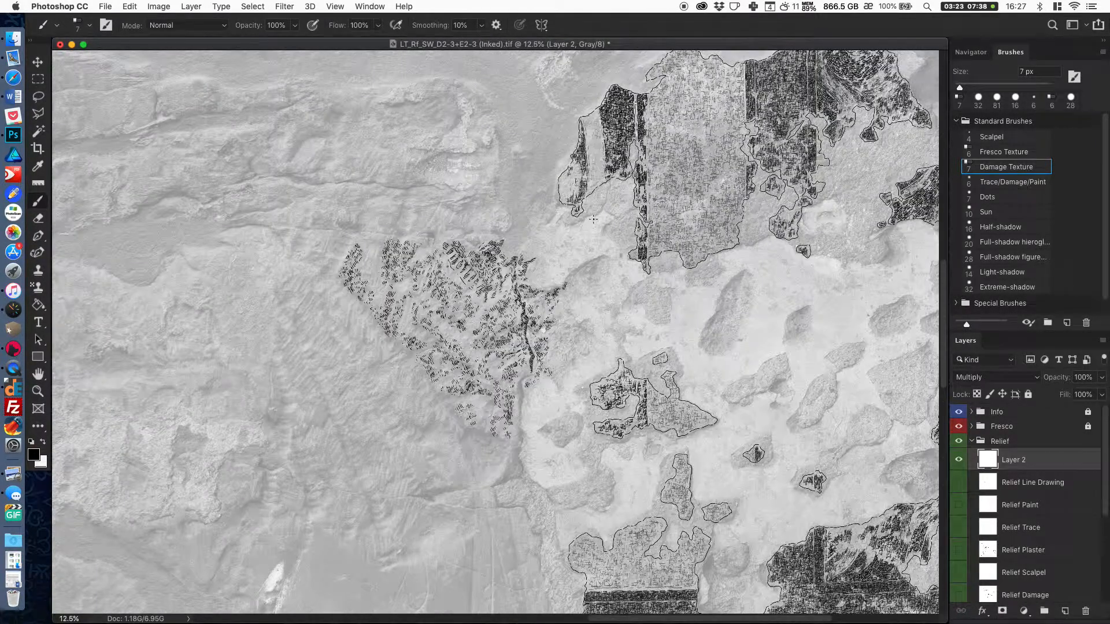
{"action": "left_click_drag", "start_coordinate": [1100, 487], "coordinate": [1098, 588]}
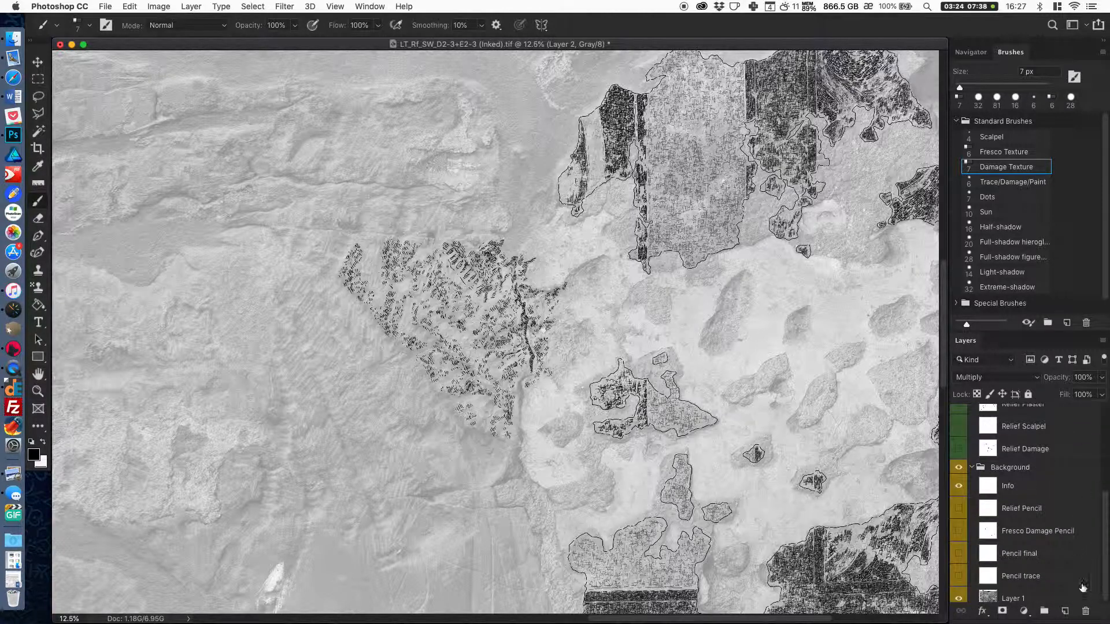
{"action": "left_click", "coordinate": [959, 599]}
{"action": "key", "text": "super+minus"}
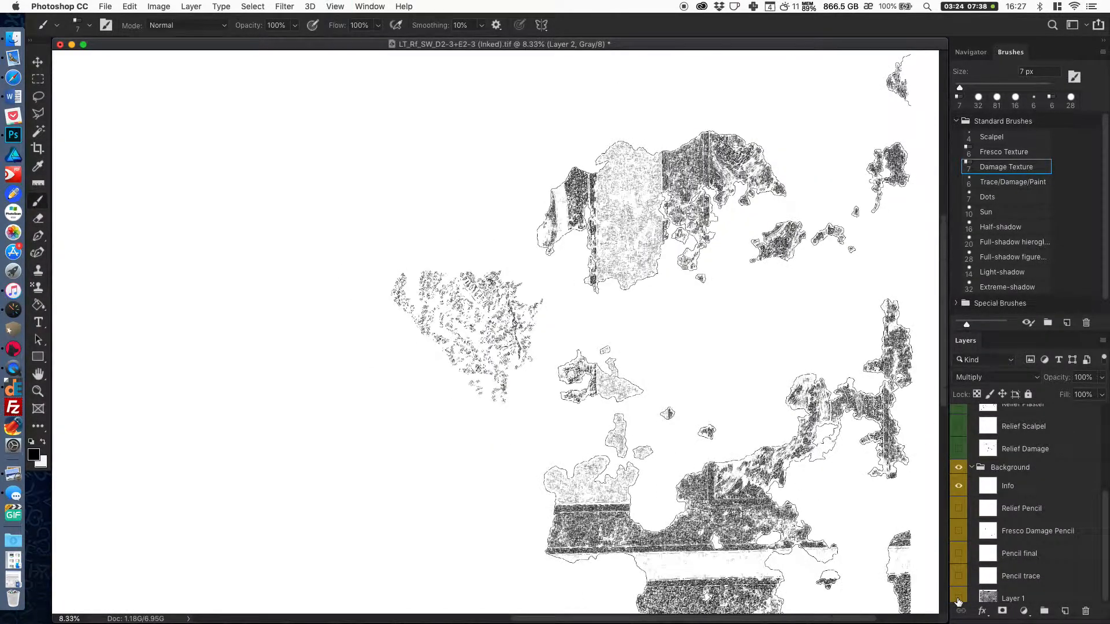
{"action": "key", "text": "super+plus"}
{"action": "key", "text": "super+plus"}
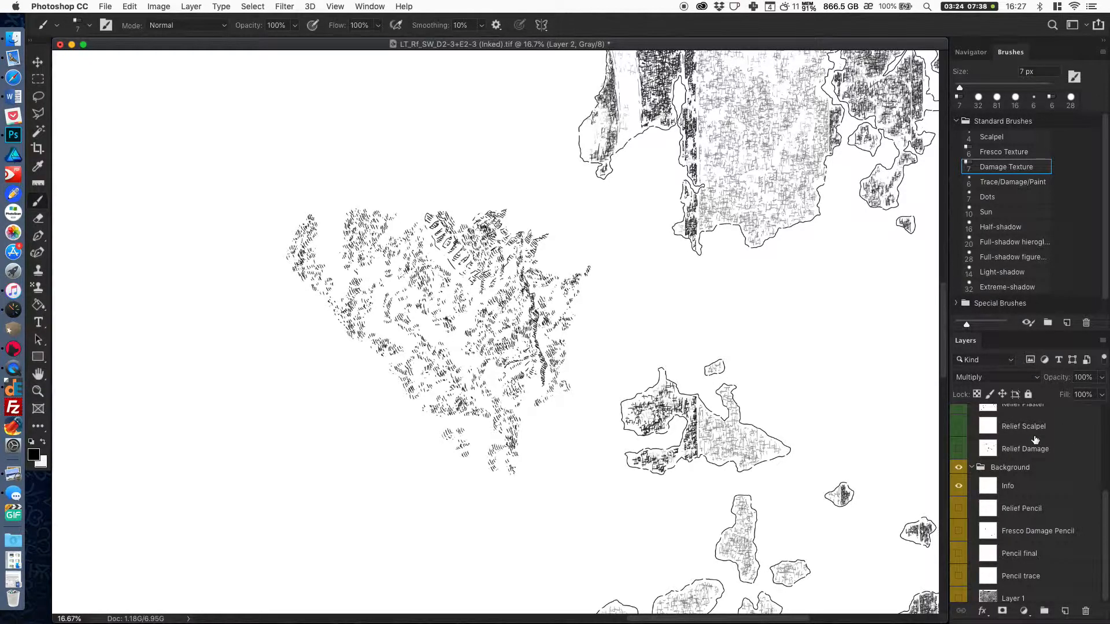
{"action": "key", "text": "super+plus"}
{"action": "left_click_drag", "start_coordinate": [770, 370], "coordinate": [757, 382]}
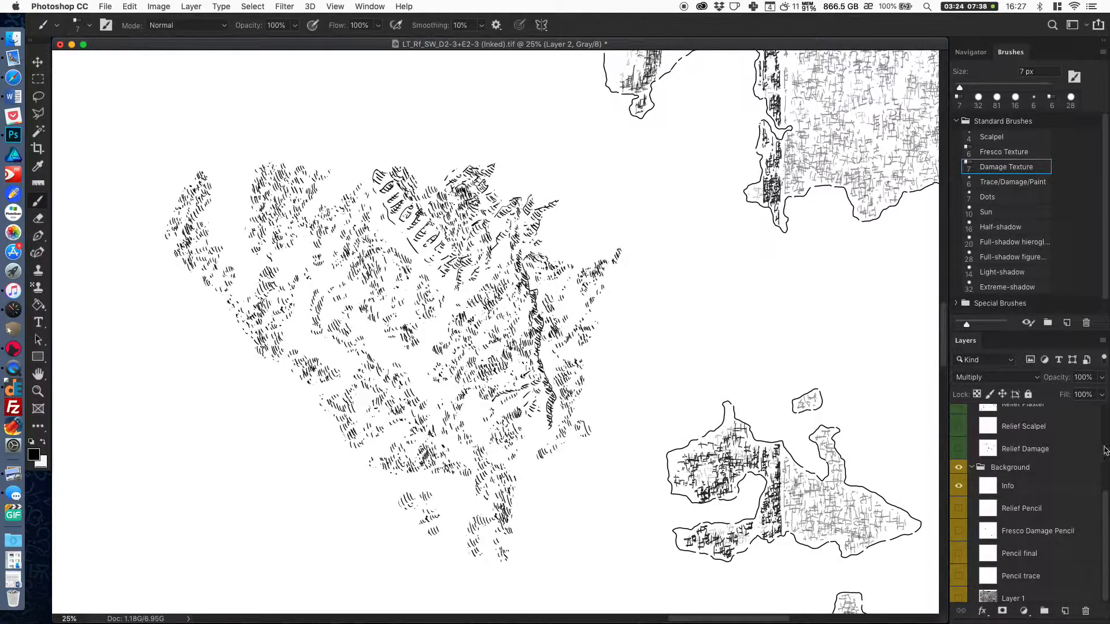
Add a new layer above Layer 2 in the Relief group.
{"action": "left_click", "coordinate": [1065, 611]}
{"action": "left_click", "coordinate": [1105, 510]}
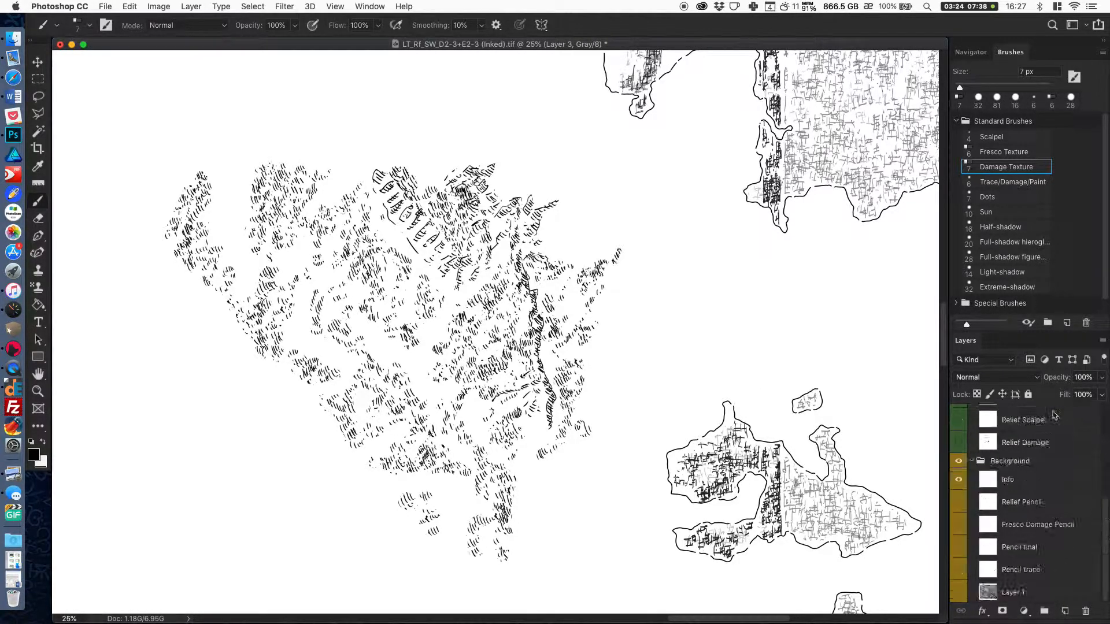
{"action": "scroll", "coordinate": [1059, 451], "scroll_direction": "up", "scroll_amount": 5}
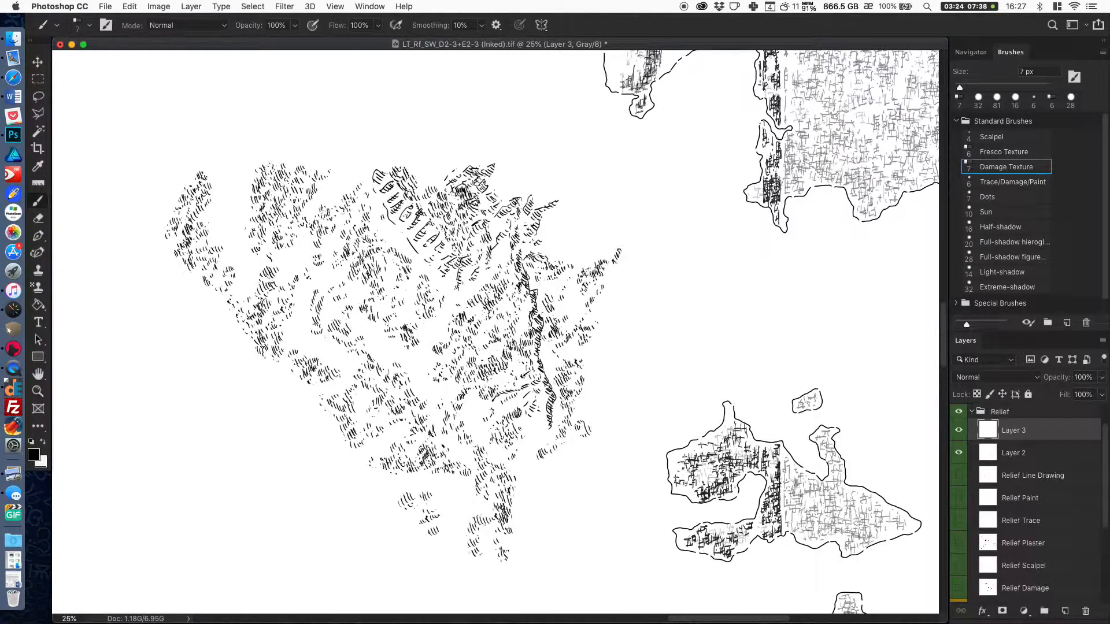
Lighten the densest hatching along the crack and upper right patch using the Pattern Stamp with the Scalpel pattern, an 81 px brush and white foreground.
{"action": "left_click", "coordinate": [43, 443]}
{"action": "left_click", "coordinate": [39, 288]}
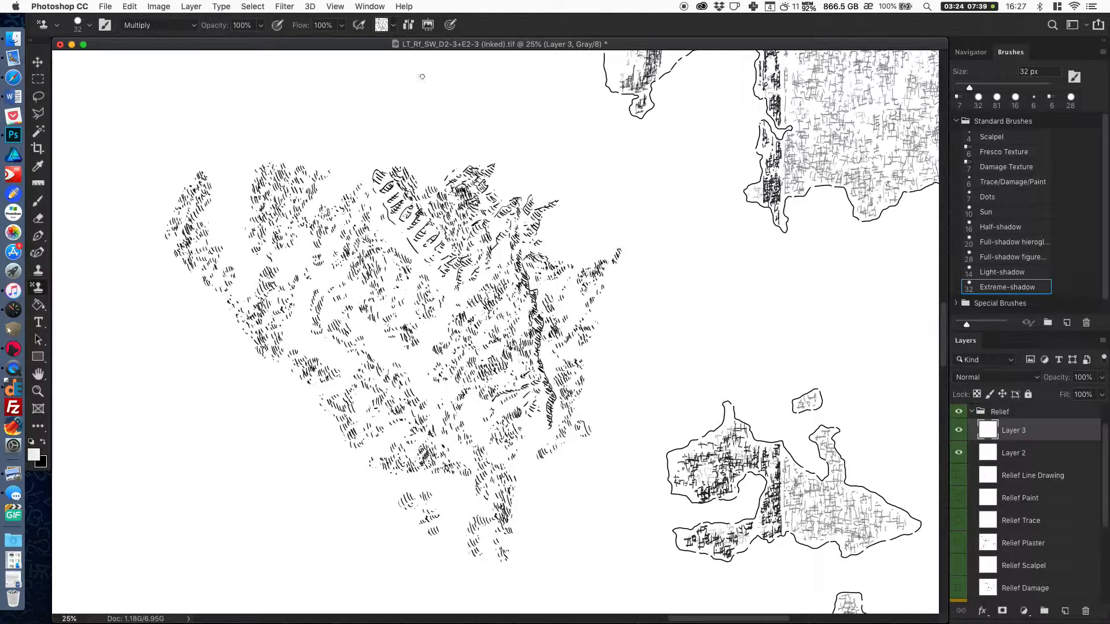
{"action": "left_click", "coordinate": [386, 26]}
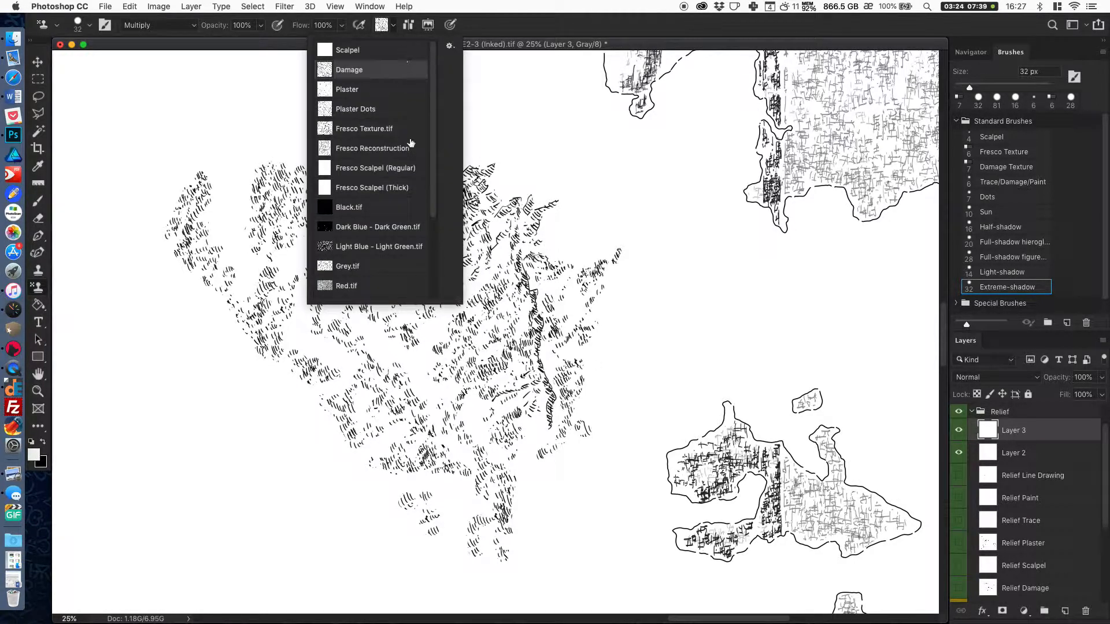
{"action": "left_click", "coordinate": [370, 50]}
{"action": "left_click", "coordinate": [627, 43]}
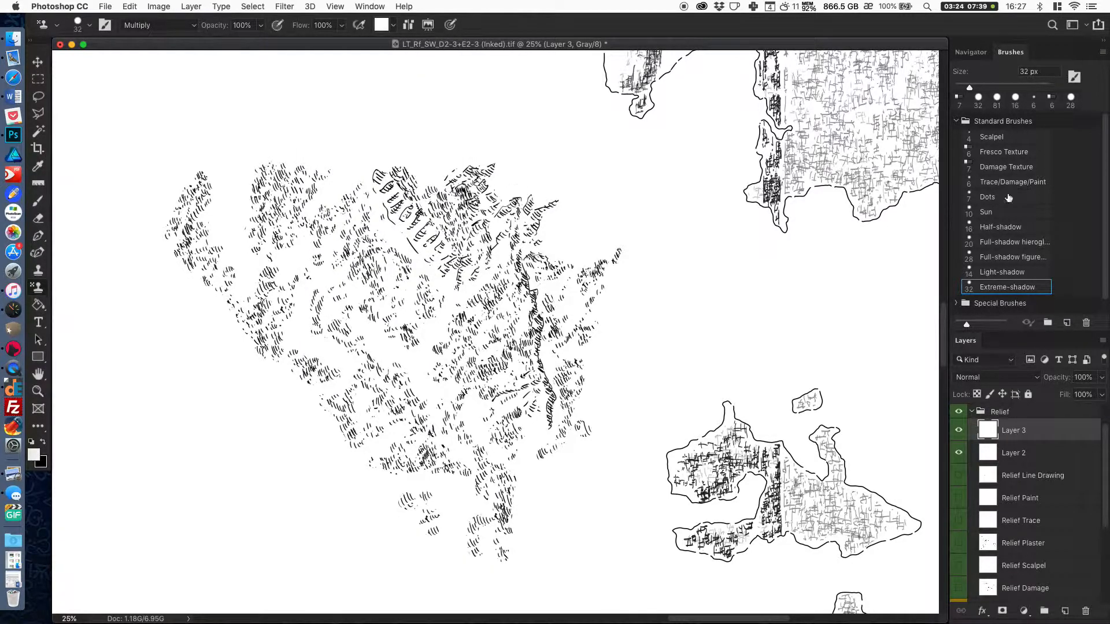
{"action": "left_click", "coordinate": [998, 106]}
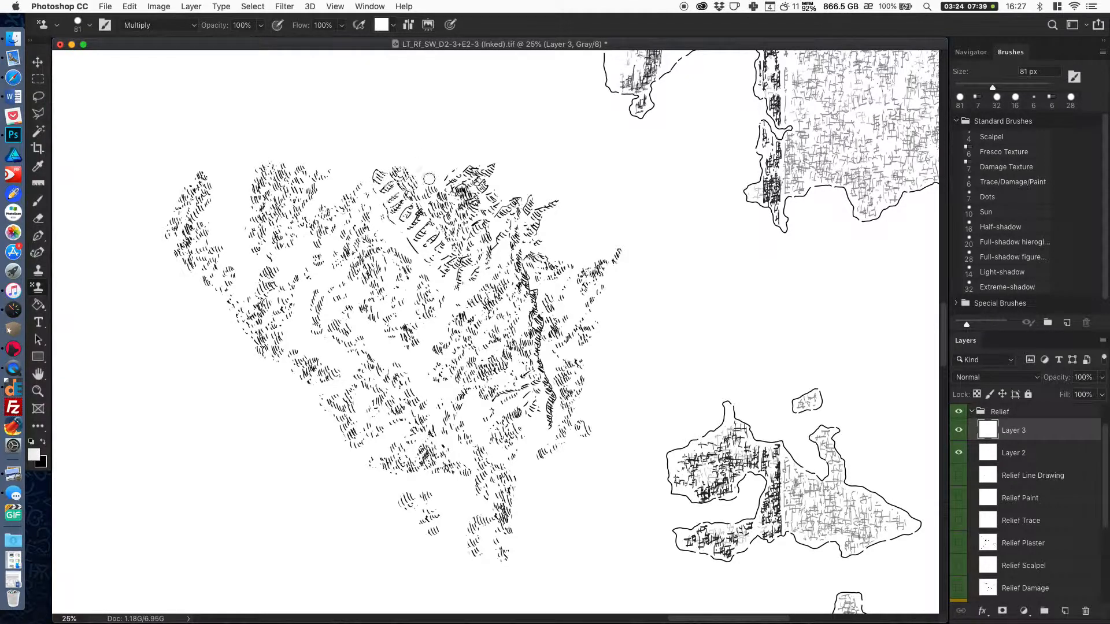
{"action": "mouse_move", "coordinate": [466, 192]}
{"action": "left_mouse_down"}
{"action": "mouse_move", "coordinate": [456, 231]}
{"action": "mouse_move", "coordinate": [494, 172]}
{"action": "mouse_move", "coordinate": [472, 248]}
{"action": "mouse_move", "coordinate": [475, 184]}
{"action": "mouse_move", "coordinate": [407, 238]}
{"action": "mouse_move", "coordinate": [452, 213]}
{"action": "mouse_move", "coordinate": [451, 274]}
{"action": "mouse_move", "coordinate": [493, 249]}
{"action": "mouse_move", "coordinate": [523, 186]}
{"action": "mouse_move", "coordinate": [498, 256]}
{"action": "mouse_move", "coordinate": [531, 343]}
{"action": "mouse_move", "coordinate": [524, 274]}
{"action": "mouse_move", "coordinate": [531, 392]}
{"action": "mouse_move", "coordinate": [543, 392]}
{"action": "mouse_move", "coordinate": [542, 415]}
{"action": "mouse_move", "coordinate": [524, 273]}
{"action": "mouse_move", "coordinate": [550, 419]}
{"action": "mouse_move", "coordinate": [525, 278]}
{"action": "mouse_move", "coordinate": [541, 188]}
{"action": "mouse_move", "coordinate": [540, 219]}
{"action": "mouse_move", "coordinate": [560, 234]}
{"action": "mouse_move", "coordinate": [561, 300]}
{"action": "mouse_move", "coordinate": [549, 202]}
{"action": "mouse_move", "coordinate": [469, 321]}
{"action": "mouse_move", "coordinate": [484, 320]}
{"action": "mouse_move", "coordinate": [453, 392]}
{"action": "mouse_move", "coordinate": [500, 303]}
{"action": "mouse_move", "coordinate": [494, 375]}
{"action": "mouse_move", "coordinate": [493, 326]}
{"action": "mouse_move", "coordinate": [404, 274]}
{"action": "left_mouse_up"}
{"action": "left_click", "coordinate": [419, 335]}
{"action": "left_click", "coordinate": [370, 275]}
{"action": "left_click", "coordinate": [360, 208]}
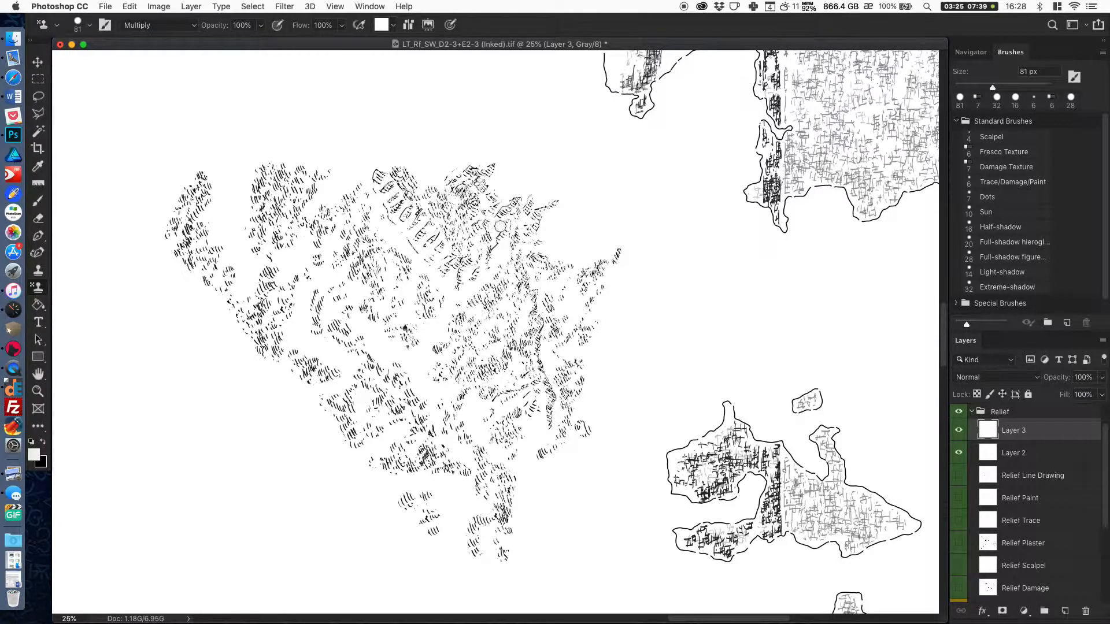
Hide Layer 3 and Layer 2, and show the Relief layers from Relief Line Drawing through Relief Damage.
{"action": "key", "text": "super+minus"}
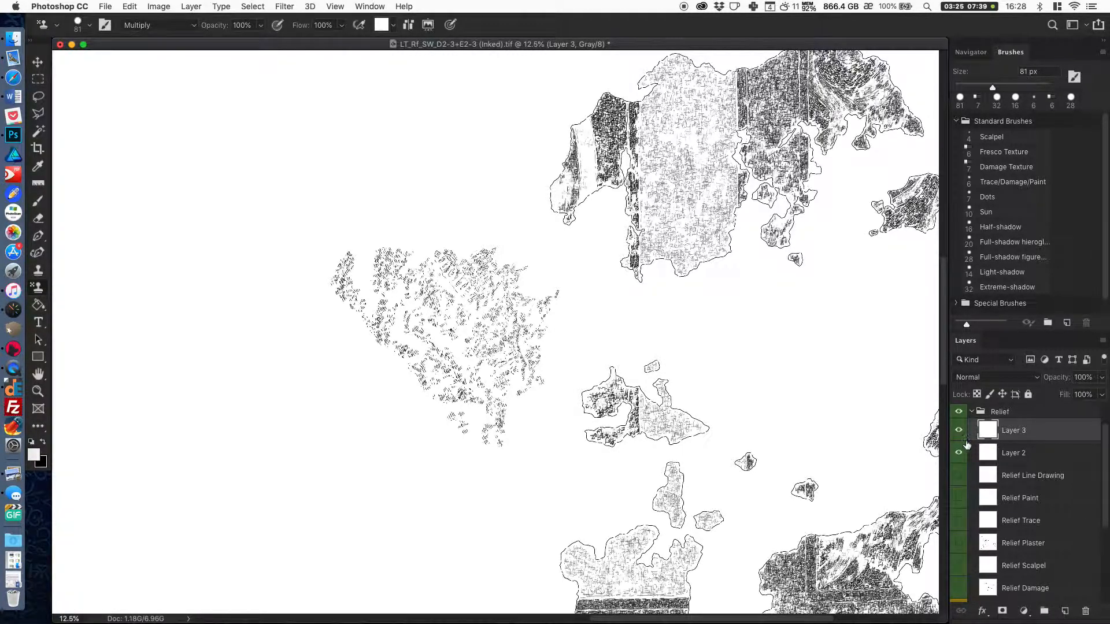
{"action": "left_click_drag", "start_coordinate": [960, 435], "coordinate": [961, 569]}
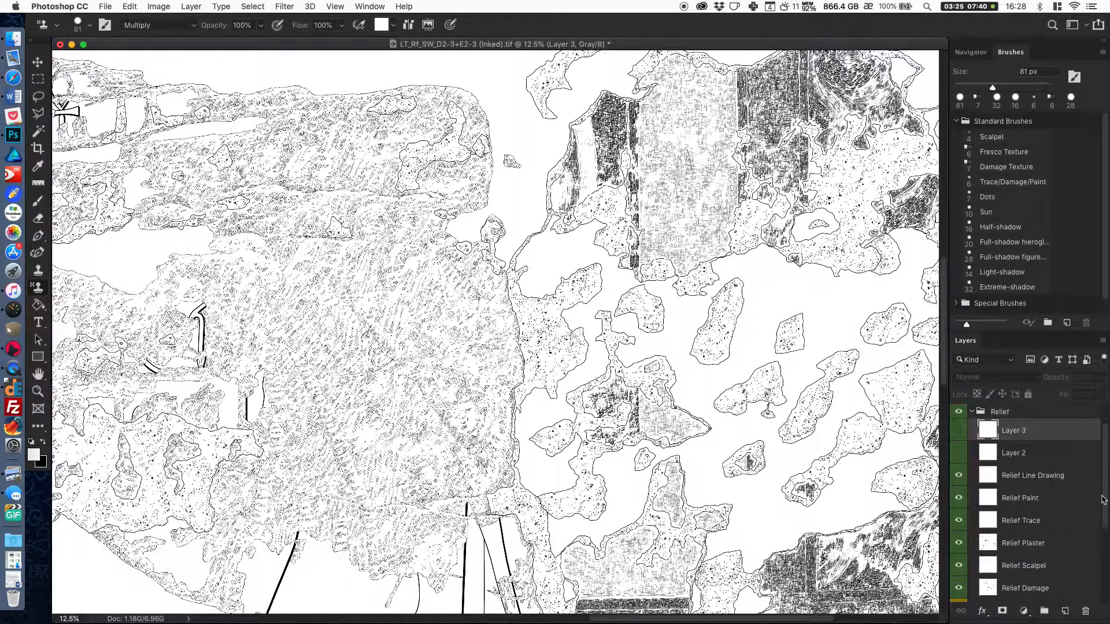
Examine the finished relief inking up close and as a whole, from the damaged stone block down to the foot and base line.
{"action": "key", "text": "super+plus"}
{"action": "mouse_move", "coordinate": [654, 442]}
{"action": "left_mouse_down"}
{"action": "mouse_move", "coordinate": [835, 414]}
{"action": "mouse_move", "coordinate": [865, 431]}
{"action": "left_mouse_up"}
{"action": "key", "text": "super+minus"}
{"action": "left_click_drag", "start_coordinate": [764, 424], "coordinate": [813, 413]}
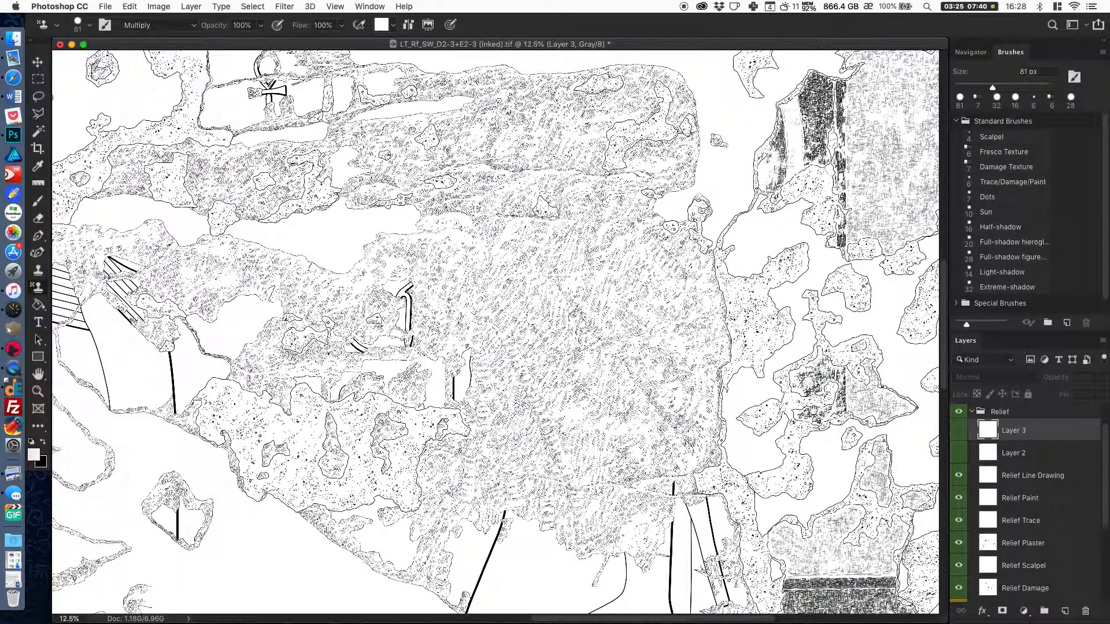
{"action": "key", "text": "super+plus"}
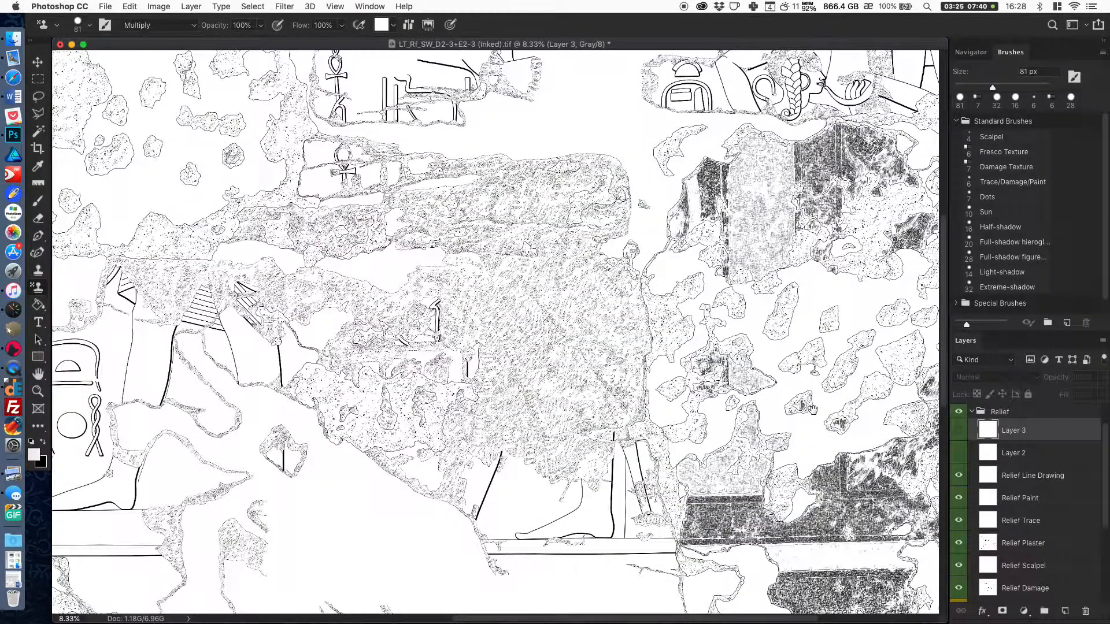
{"action": "key", "text": "super+minus"}
{"action": "key", "text": "super+plus"}
{"action": "key", "text": "super+plus"}
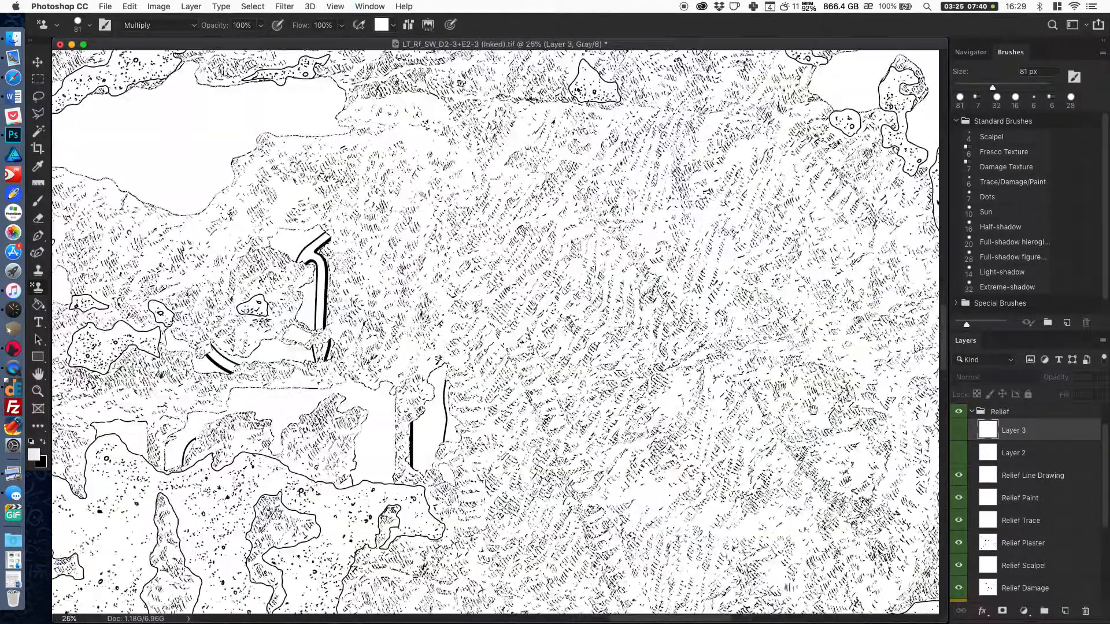
{"action": "key", "text": "super+plus"}
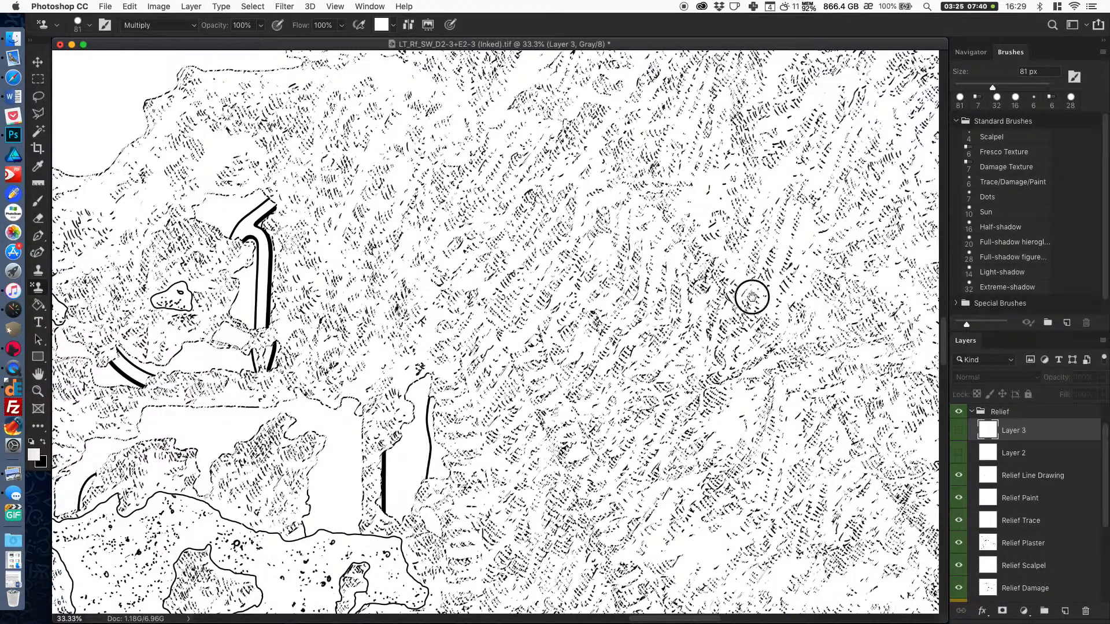
{"action": "left_click_drag", "start_coordinate": [750, 297], "coordinate": [665, 341]}
{"action": "scroll", "coordinate": [665, 341], "scroll_direction": "right", "scroll_amount": 3}
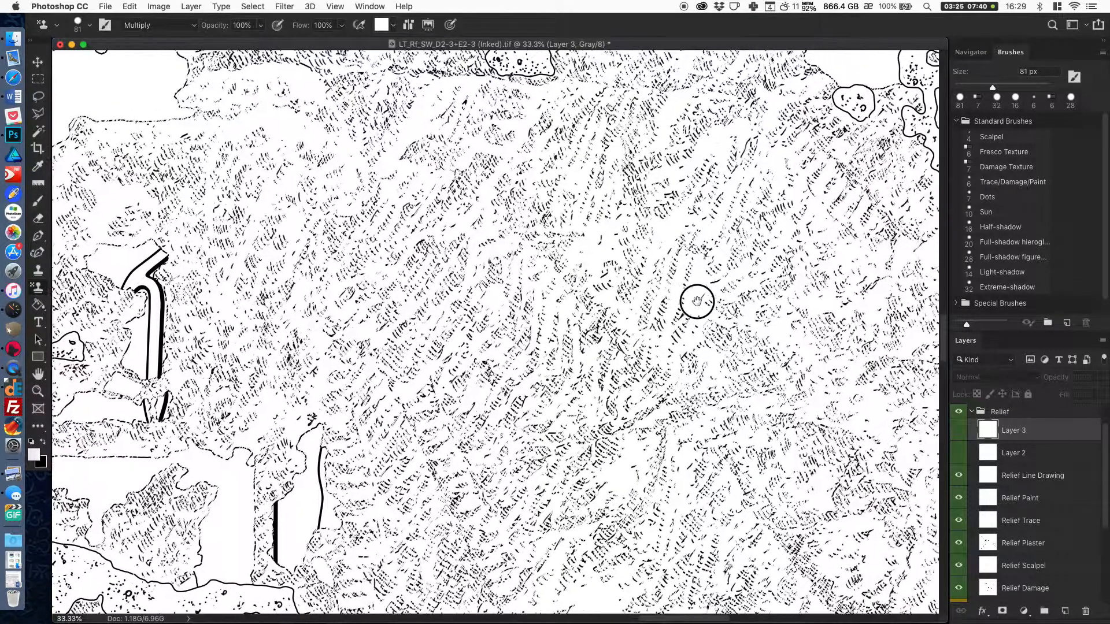
{"action": "key", "text": "super+minus"}
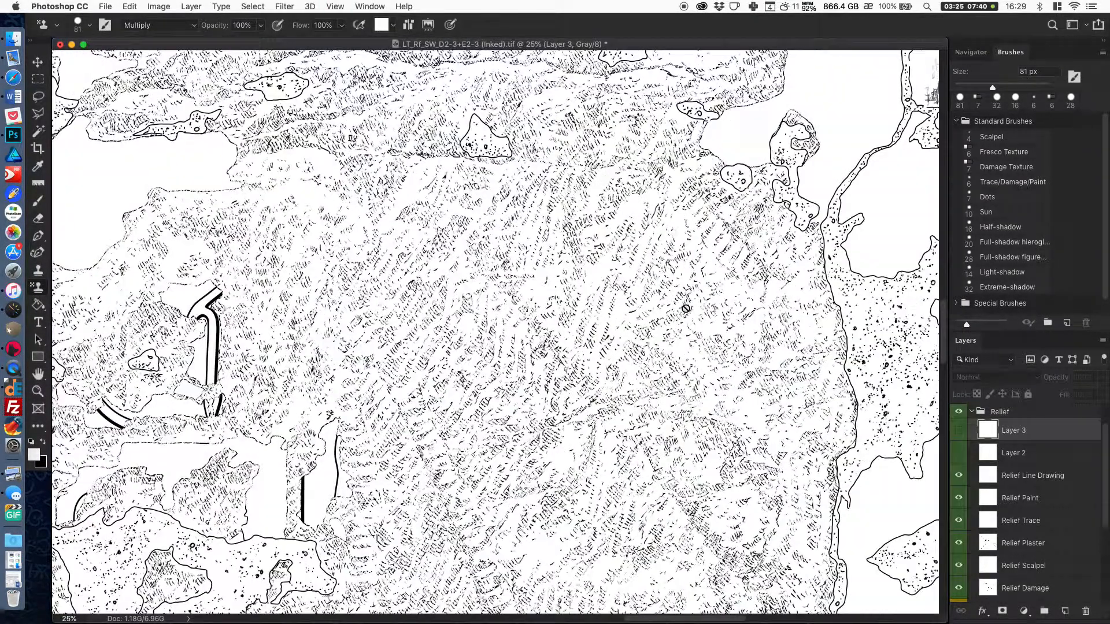
{"action": "key", "text": "super+minus"}
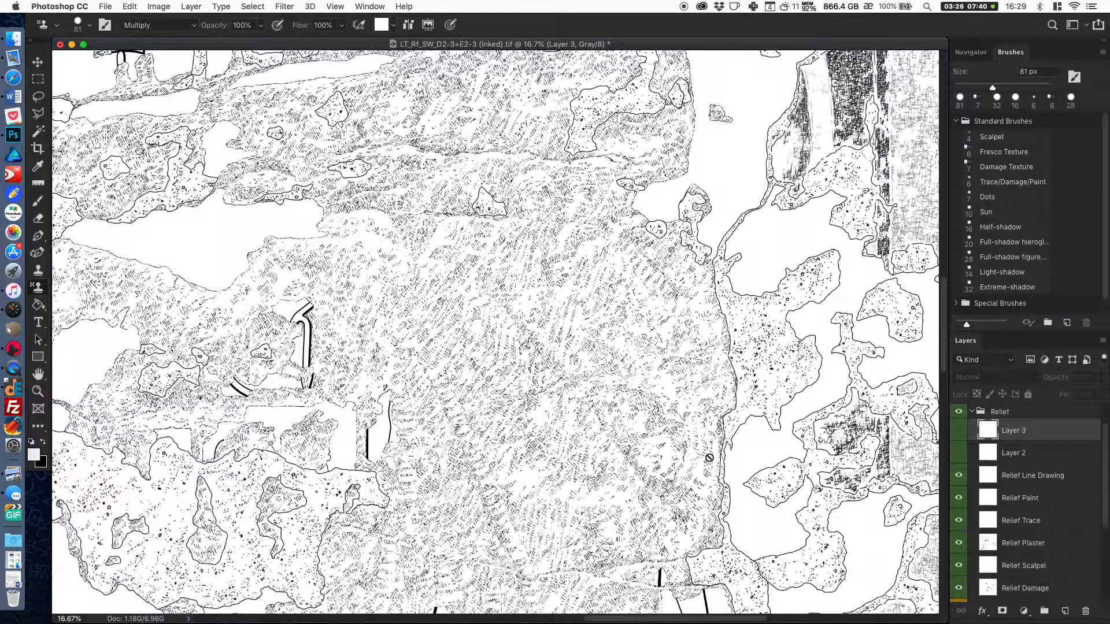
{"action": "key", "text": "super+minus"}
{"action": "left_click_drag", "start_coordinate": [664, 353], "coordinate": [763, 317]}
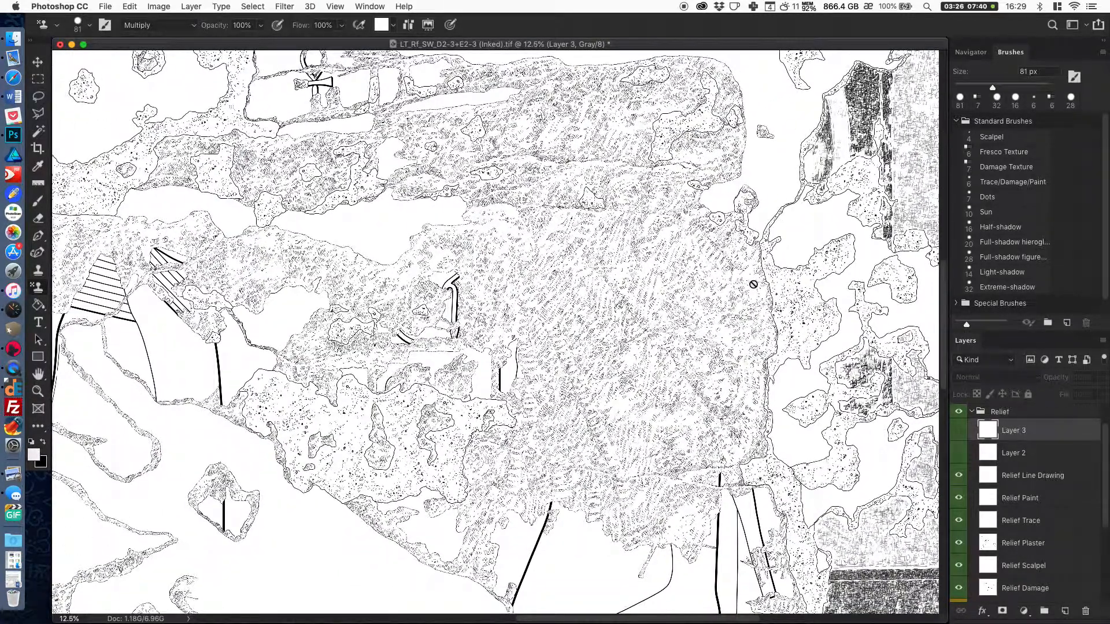
{"action": "scroll", "coordinate": [753, 284], "scroll_direction": "up", "scroll_amount": 2}
{"action": "scroll", "coordinate": [753, 285], "scroll_direction": "right", "scroll_amount": 2}
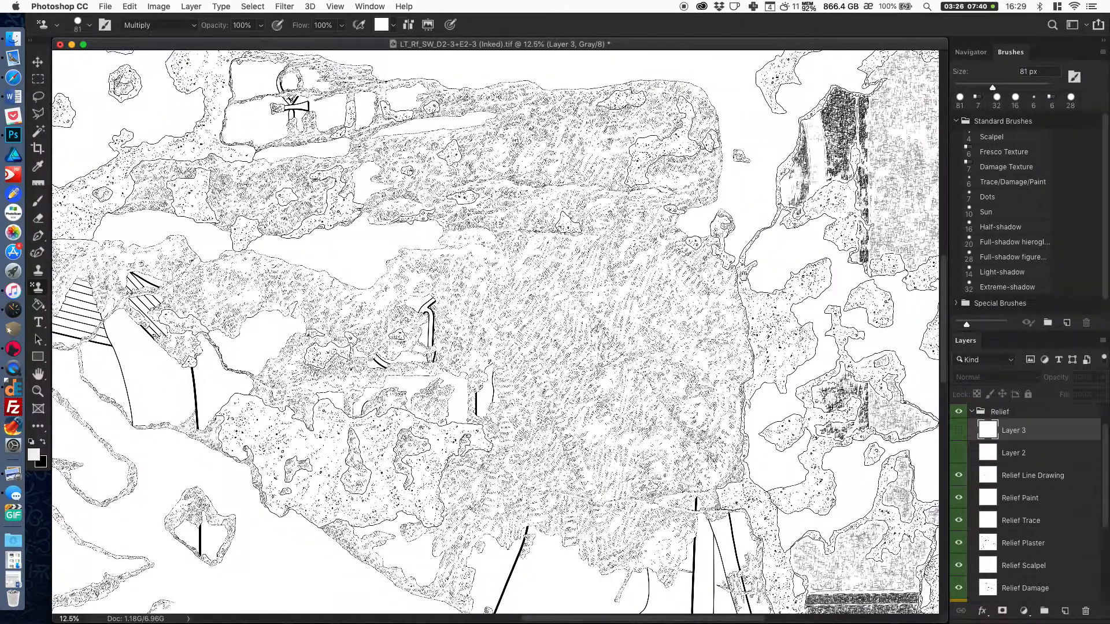
{"action": "scroll", "coordinate": [736, 286], "scroll_direction": "down", "scroll_amount": 10}
{"action": "scroll", "coordinate": [736, 286], "scroll_direction": "right", "scroll_amount": 5}
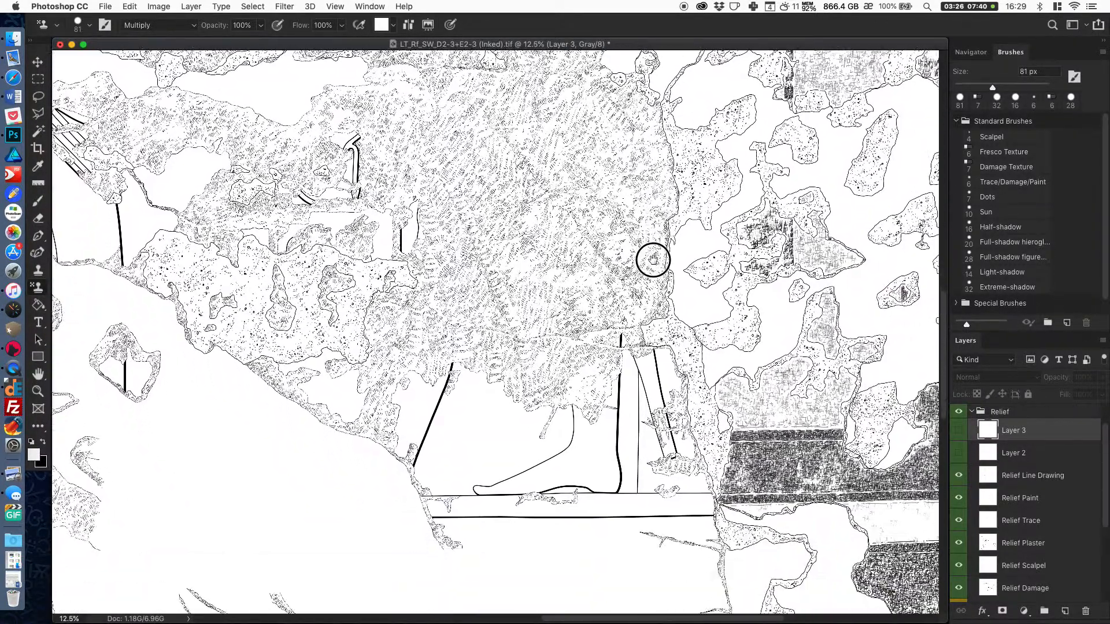
{"action": "key", "text": "super+plus"}
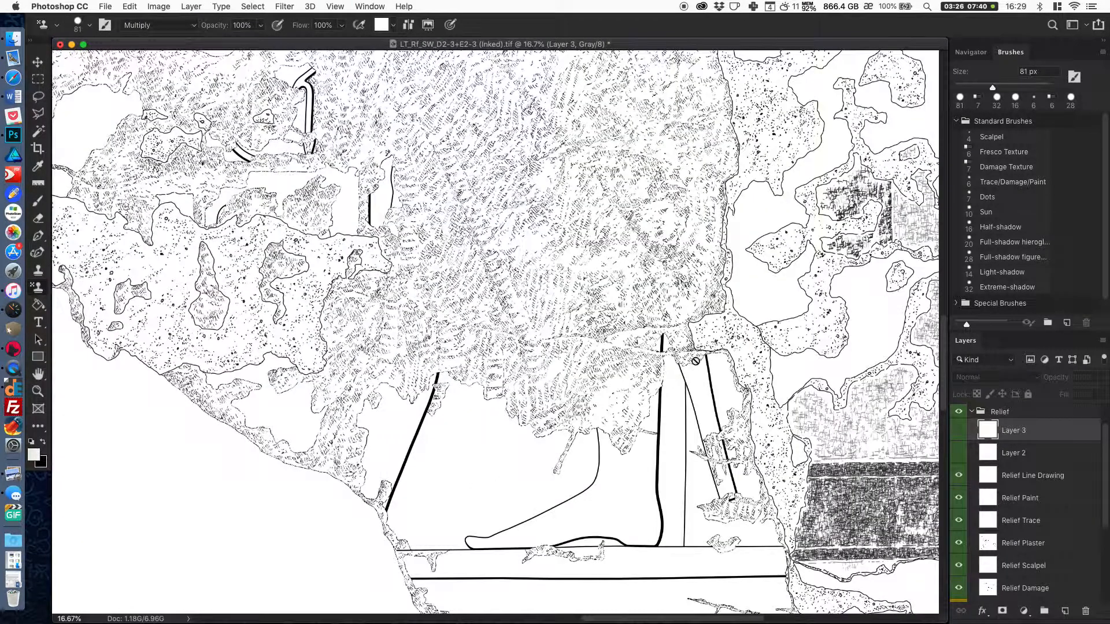
{"action": "scroll", "coordinate": [699, 358], "scroll_direction": "down", "scroll_amount": 2}
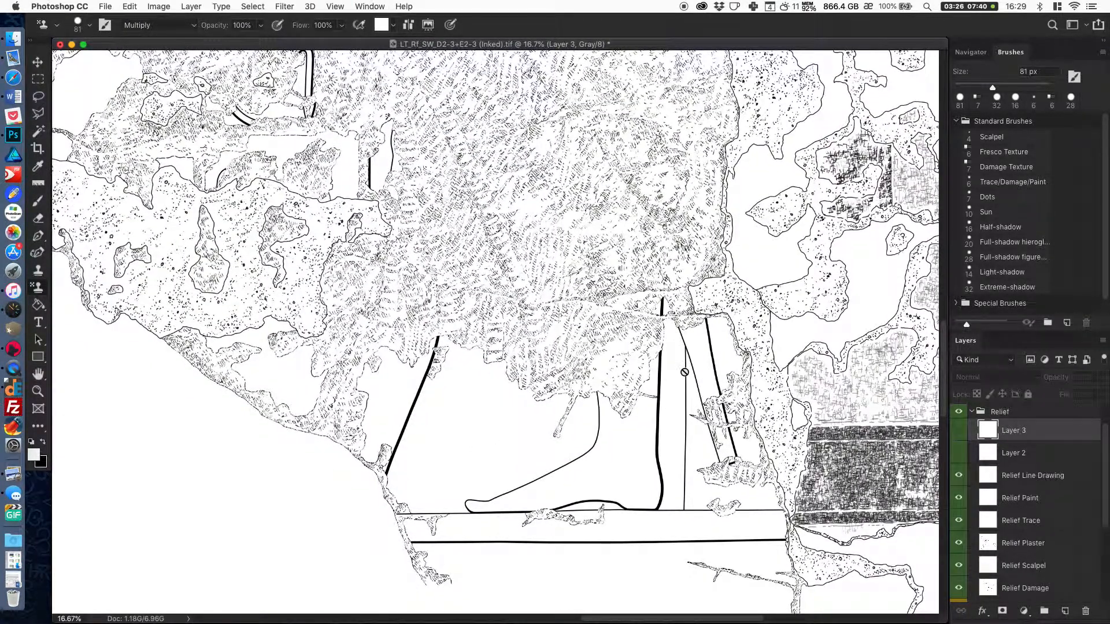